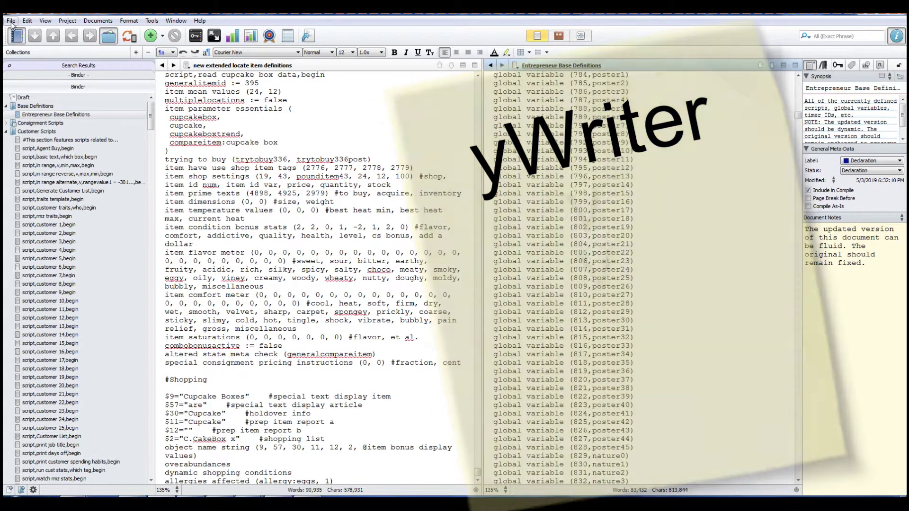
Step: Look through the File menu options, then dismiss the menu
left_click(11, 21)
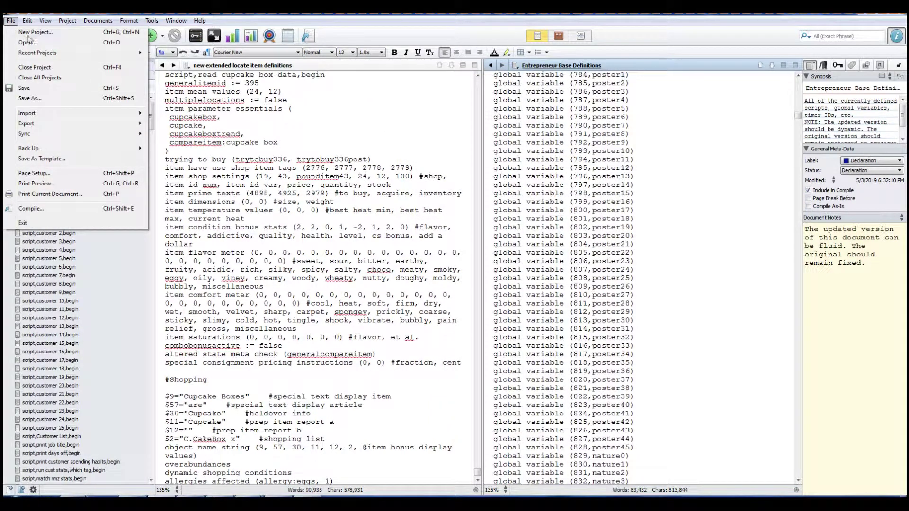
mouse_move(40, 53)
mouse_move(101, 114)
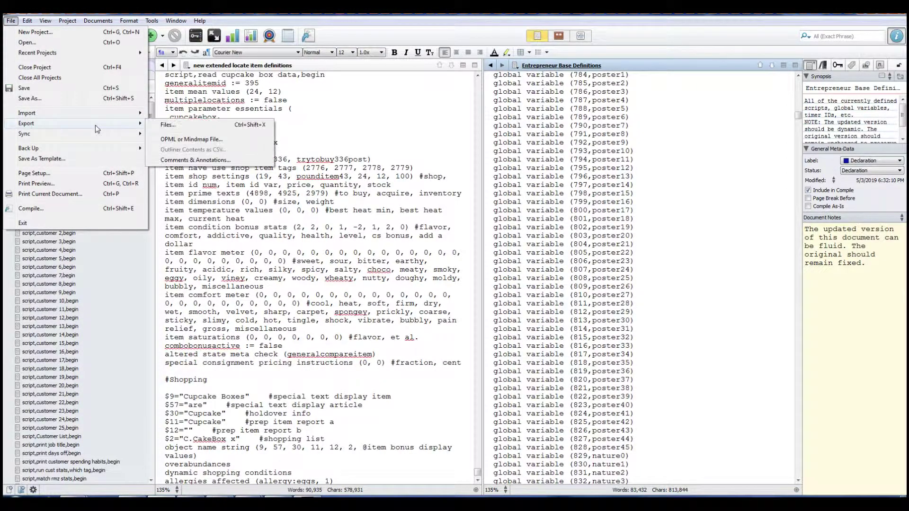
mouse_move(83, 148)
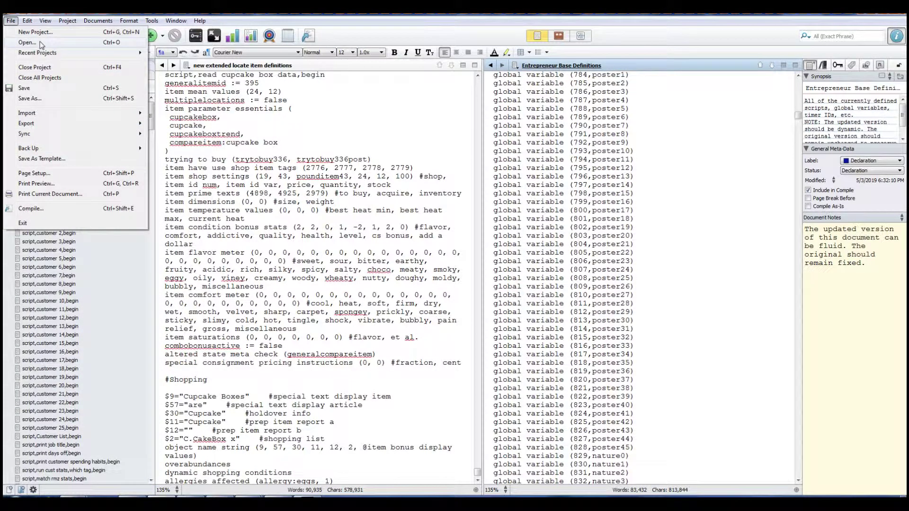
key("Escape")
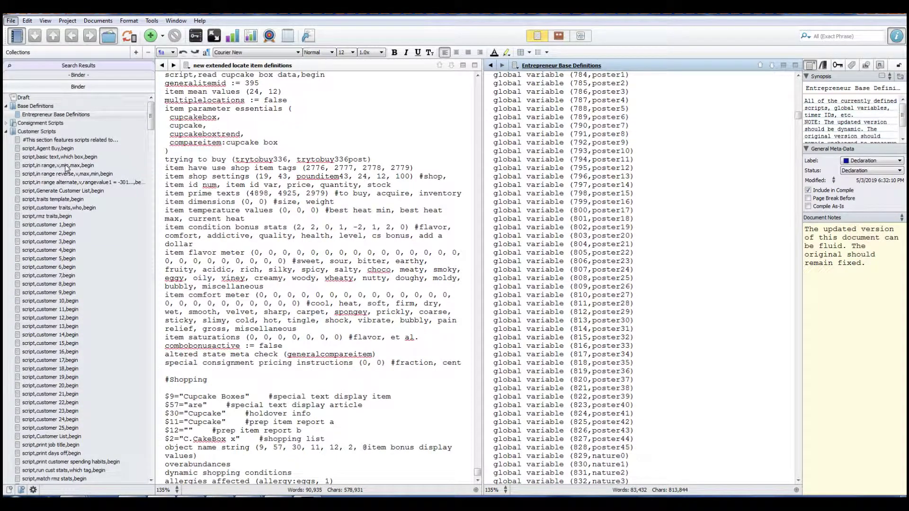
Step: Start a new project, browse the Fiction, Scriptwriting, Miscellaneous and Non-Fiction templates, then pick Blank
key("ctrl+n")
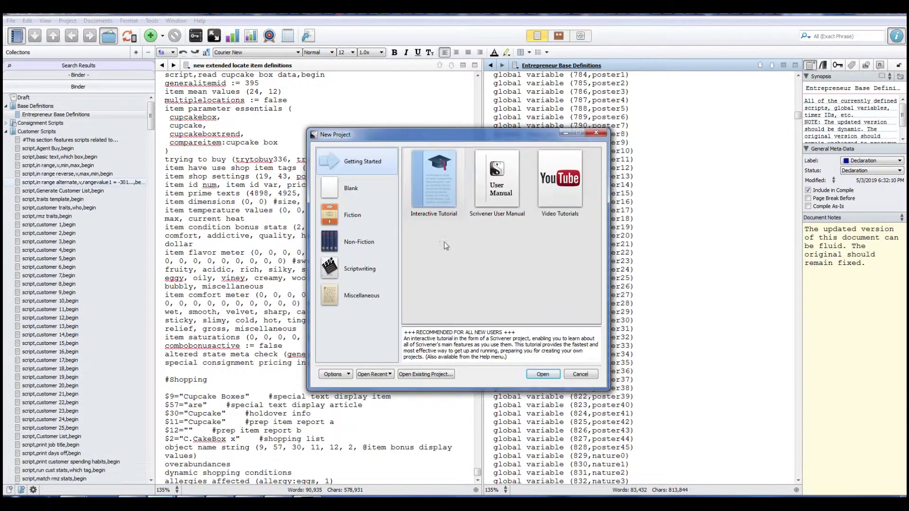
left_click(349, 187)
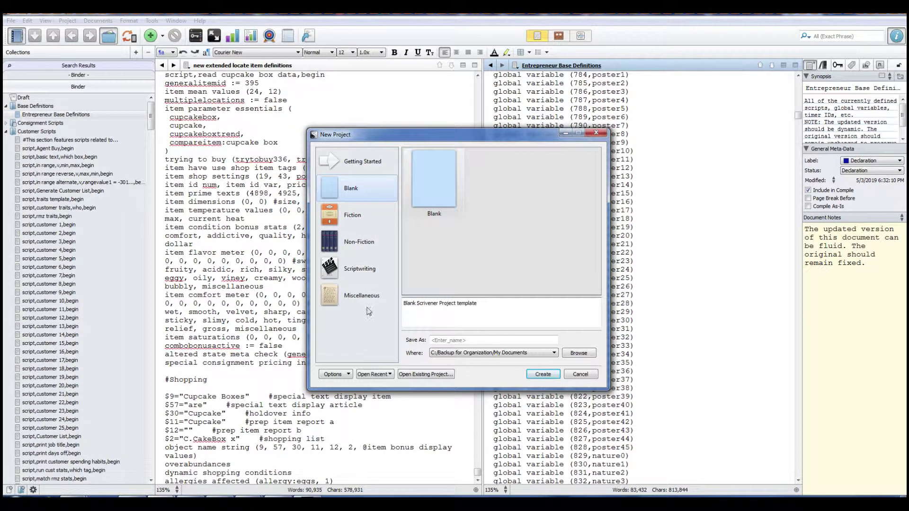
left_click(349, 223)
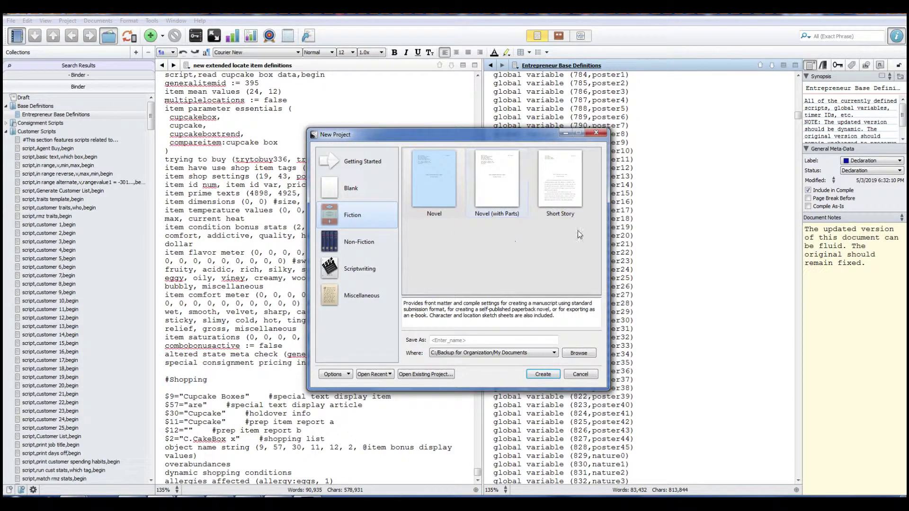
left_click(364, 271)
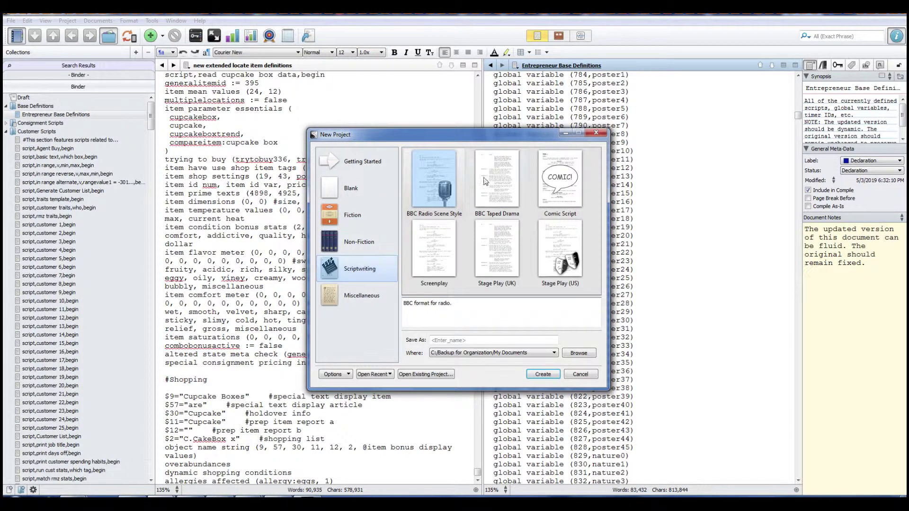
left_click(362, 298)
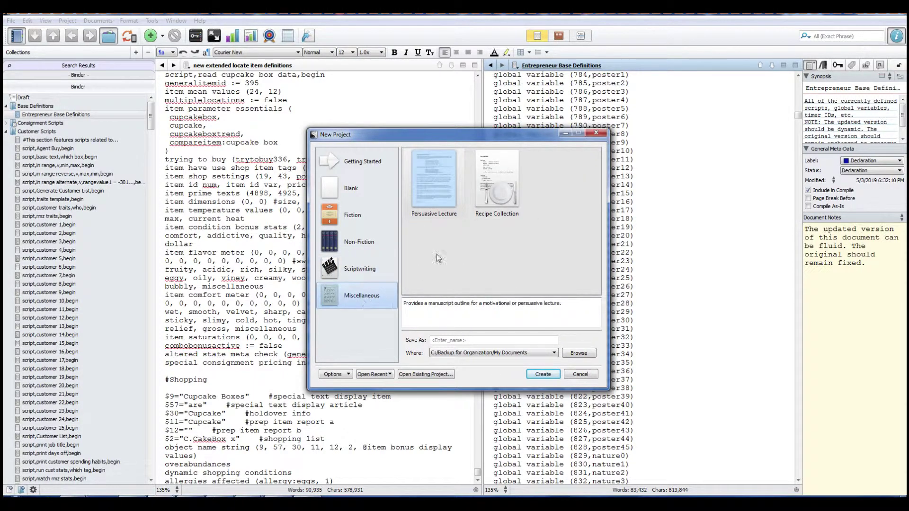
left_click(352, 241)
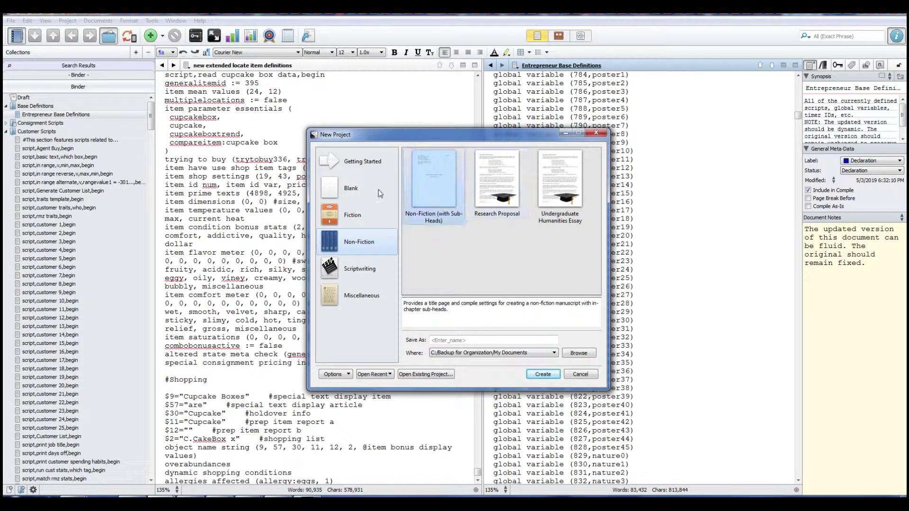
left_click(363, 191)
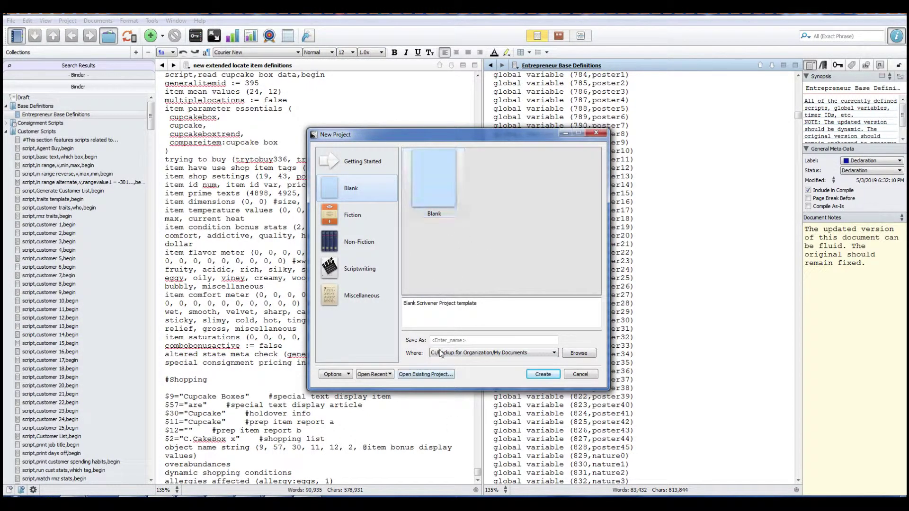
Step: Create the blank project named 'Pop Goes the Waterbed' and maximize its window
left_click(462, 341)
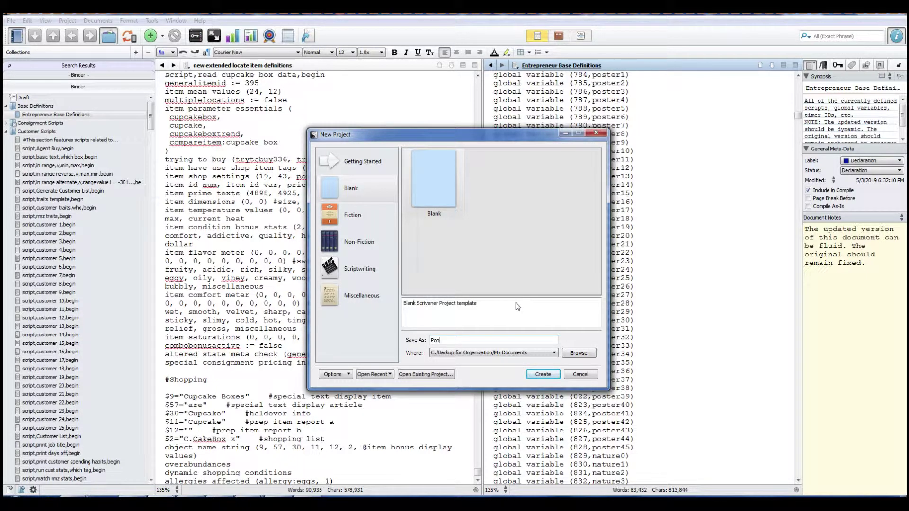
type("Pop Goes the Waterbed")
left_click(550, 376)
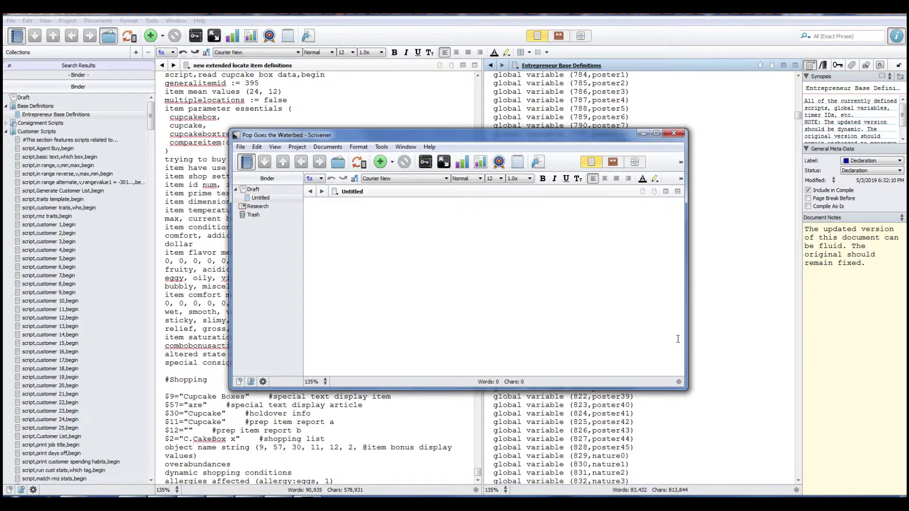
left_click(656, 133)
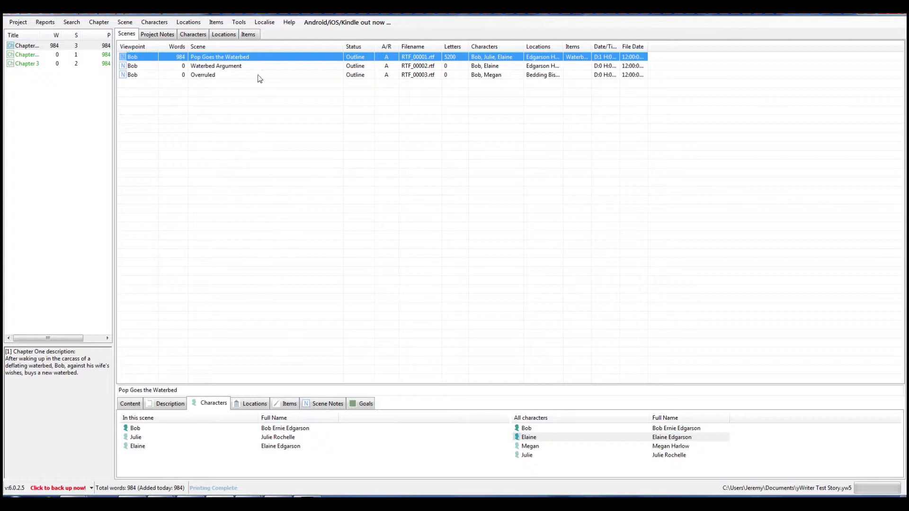
Step: Copy Chapter One's description from yWriter's chapter editor and return to Scrivener
left_click(100, 23)
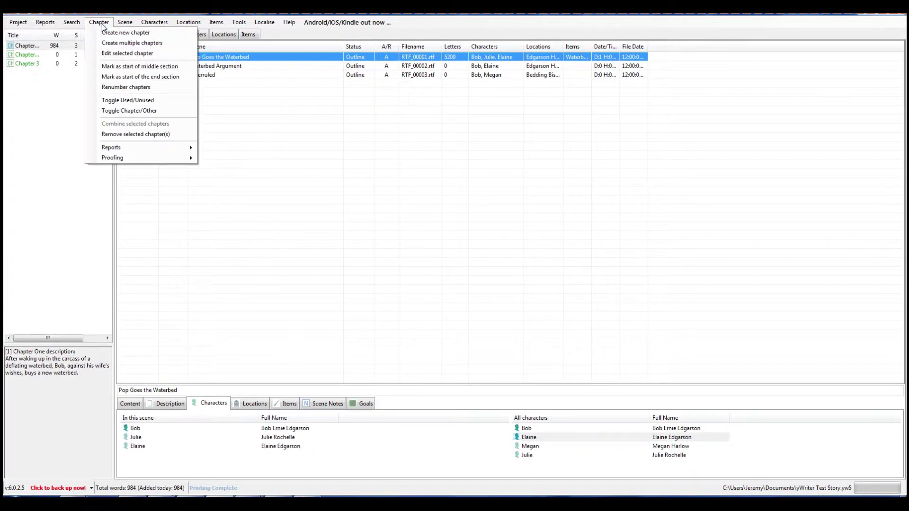
left_click(108, 54)
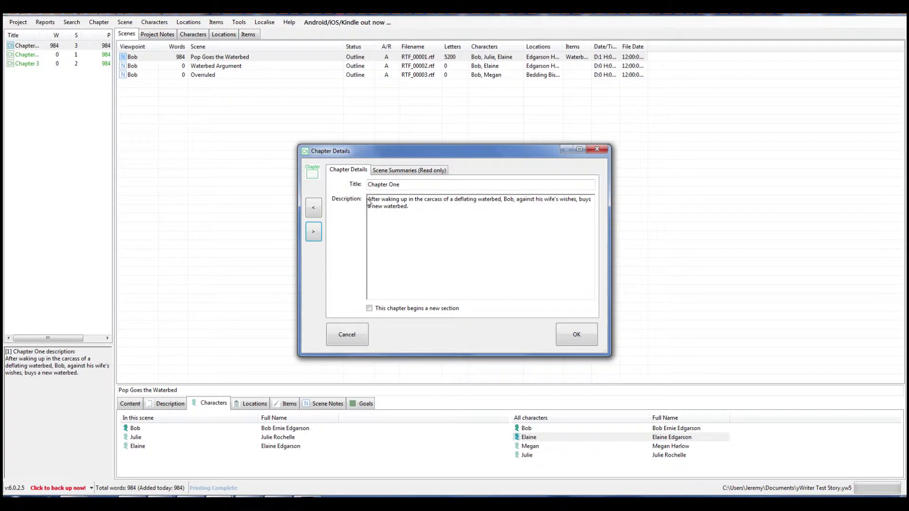
left_click_drag(369, 198, 409, 213)
key("ctrl+c")
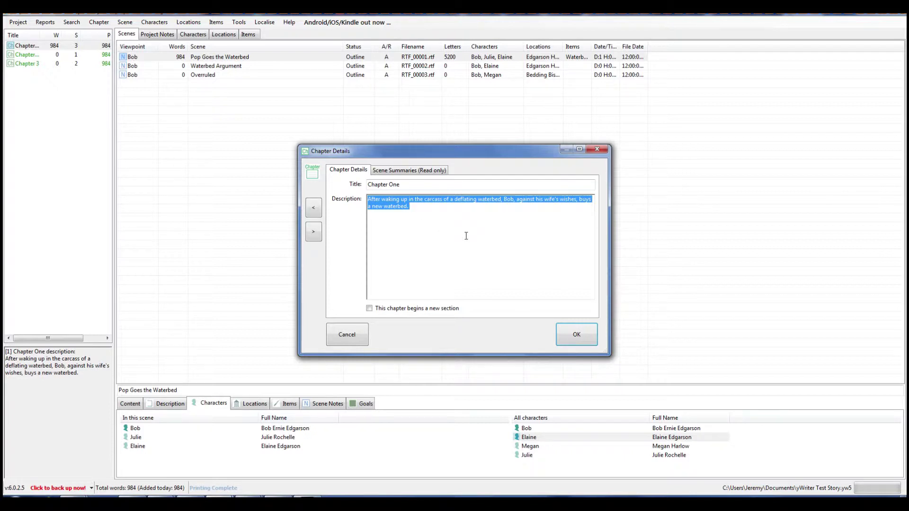
left_click(576, 334)
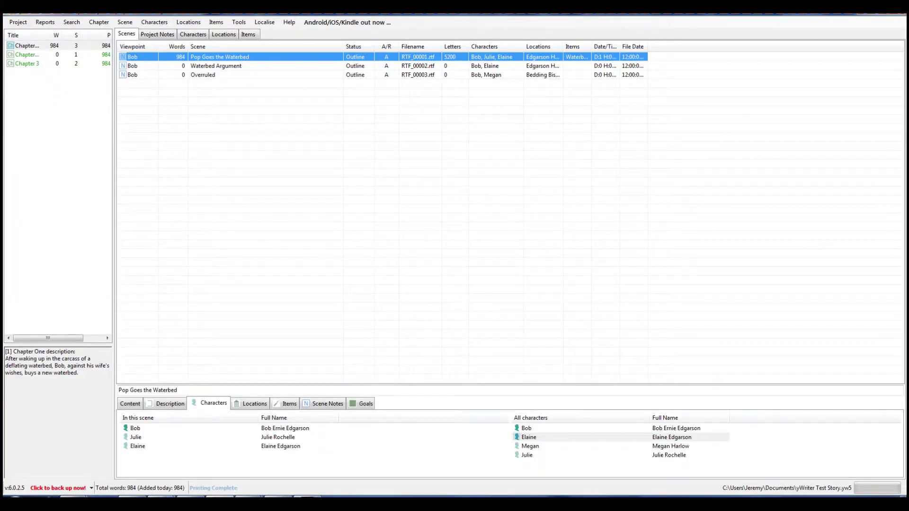
mouse_move(166, 496)
left_click(206, 461)
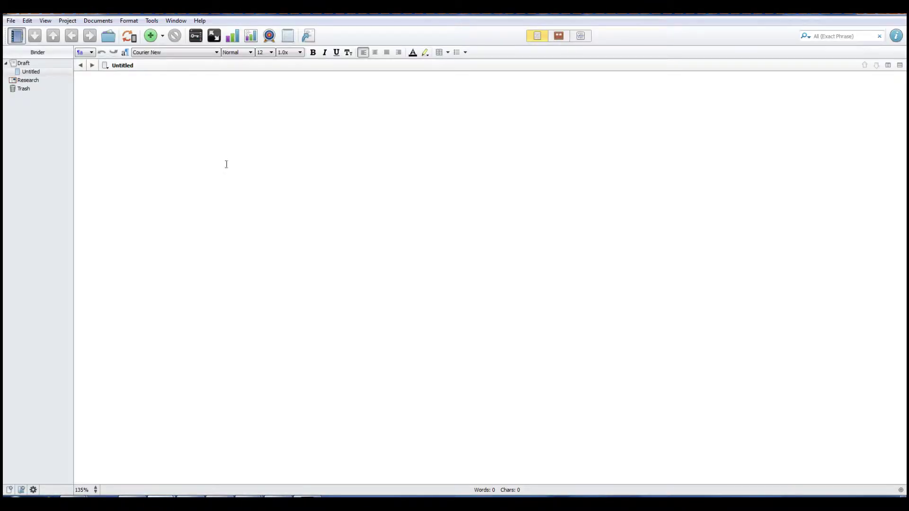
Step: Retitle the Untitled draft document to 'Chapter 1' and show the Inspector panel
left_click(16, 73)
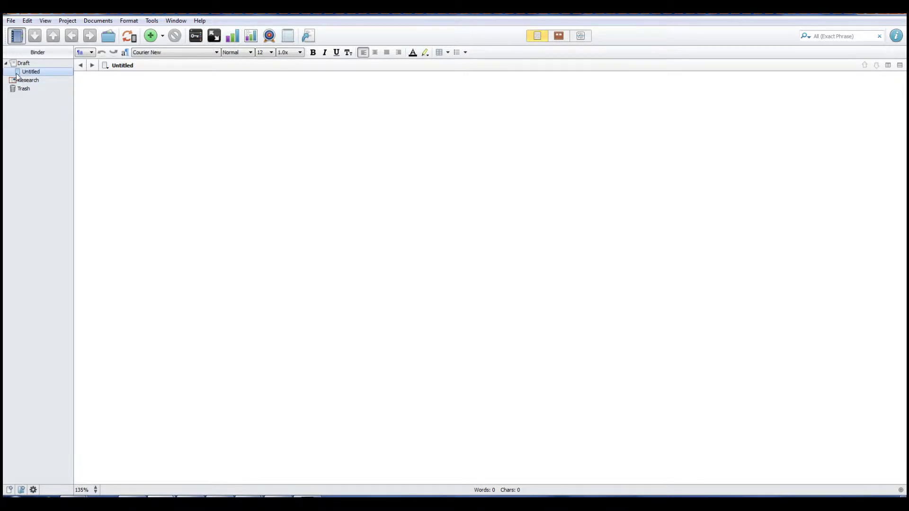
left_click(19, 72)
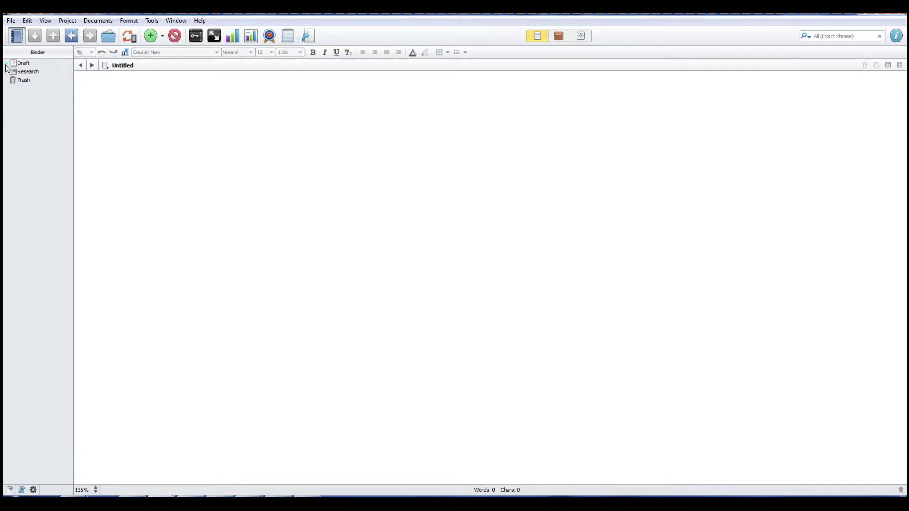
left_click(124, 65)
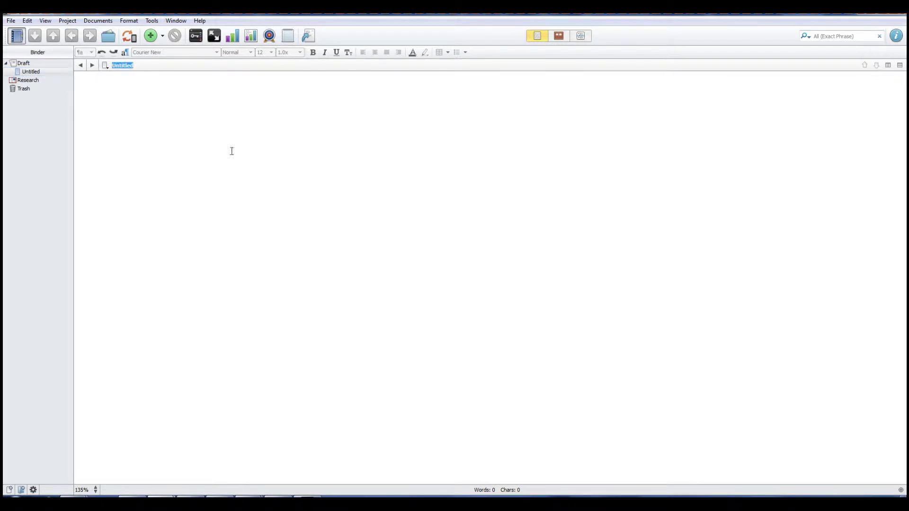
type("Chapter 1")
left_click(105, 65)
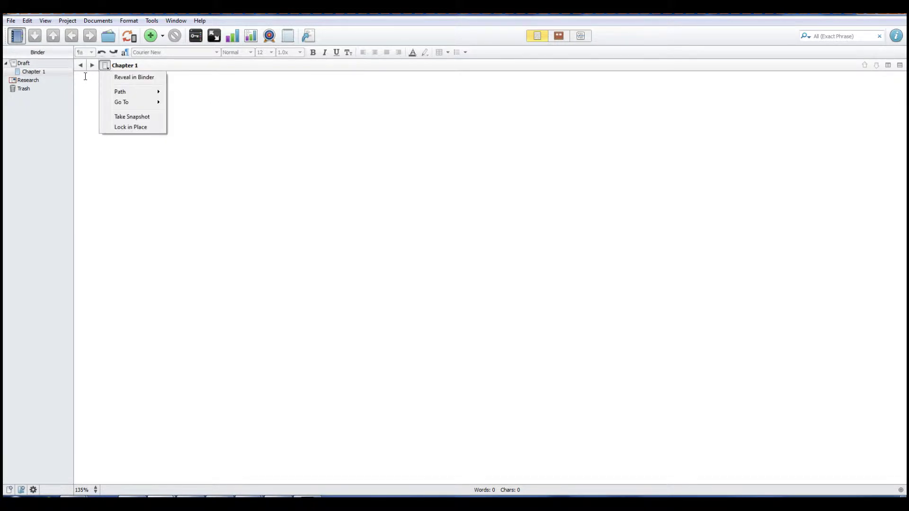
left_click(85, 83)
left_click(22, 71)
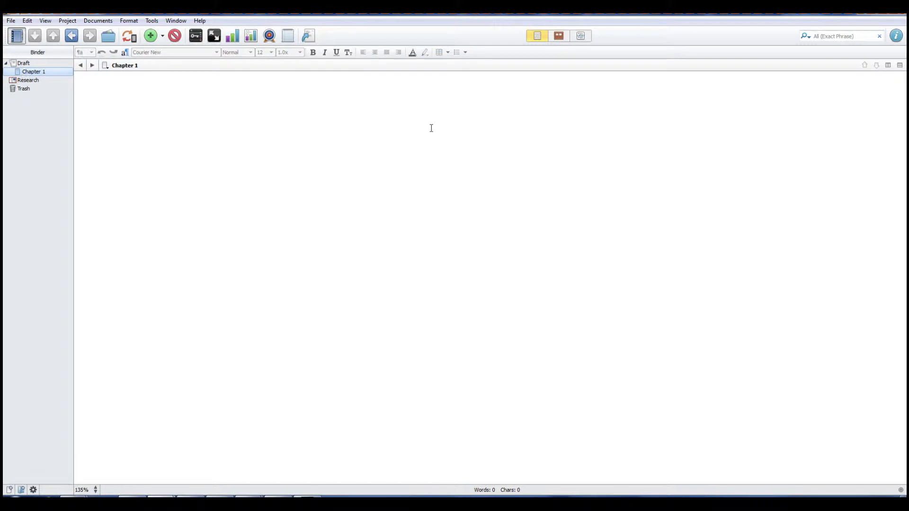
left_click(896, 36)
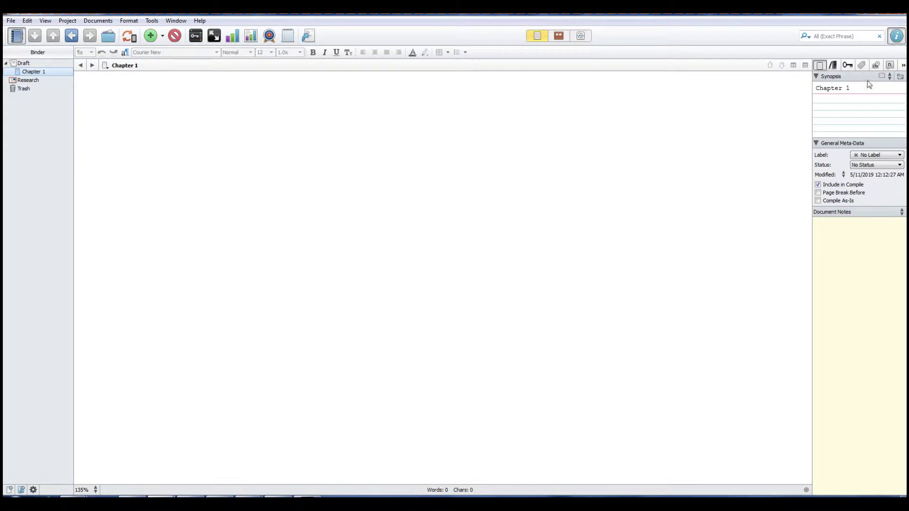
Step: Paste the copied description as Chapter 1's synopsis and set its status to First Draft
left_click(818, 99)
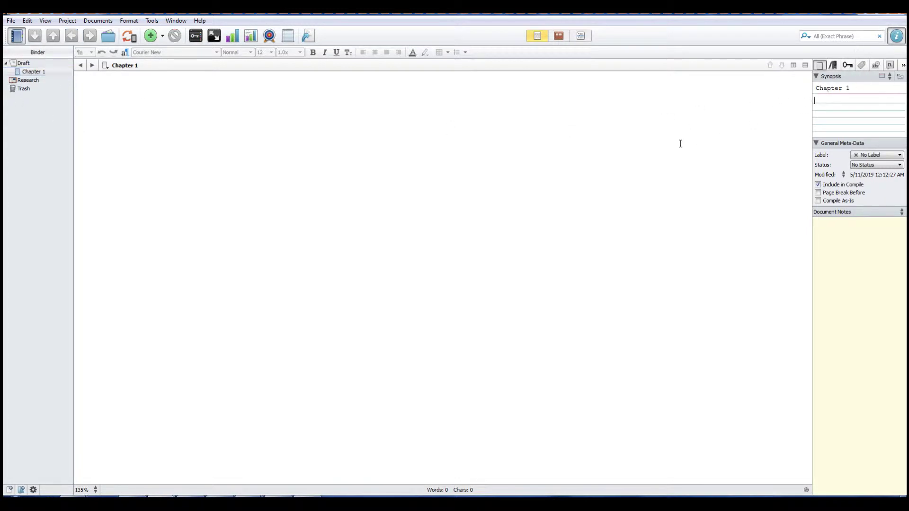
key("ctrl+v")
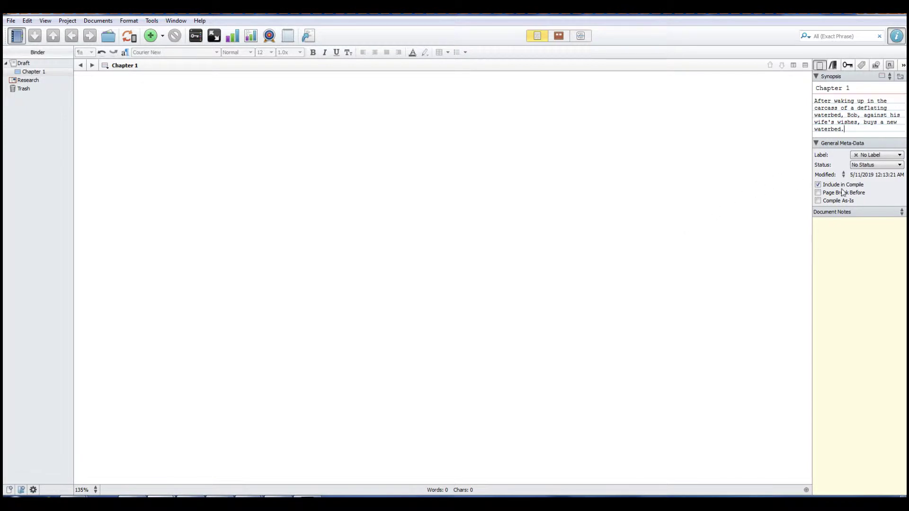
left_click(899, 165)
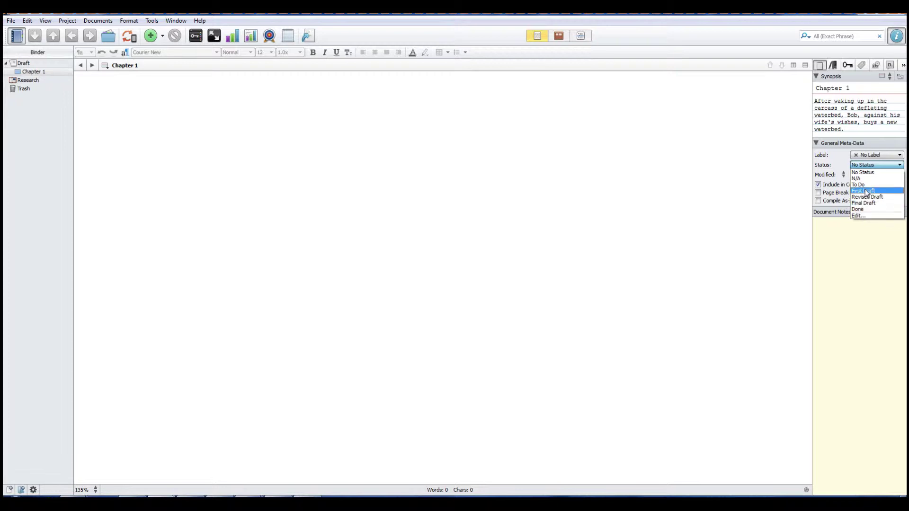
left_click(865, 190)
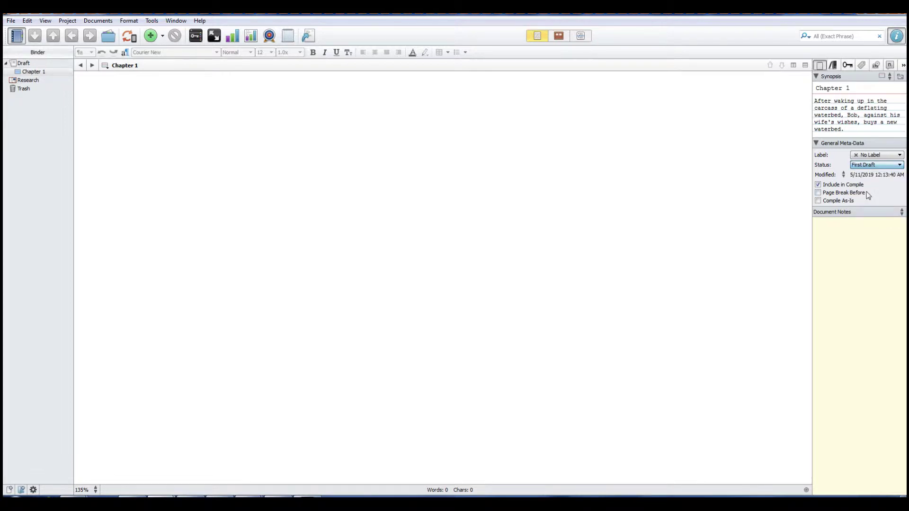
left_click(896, 155)
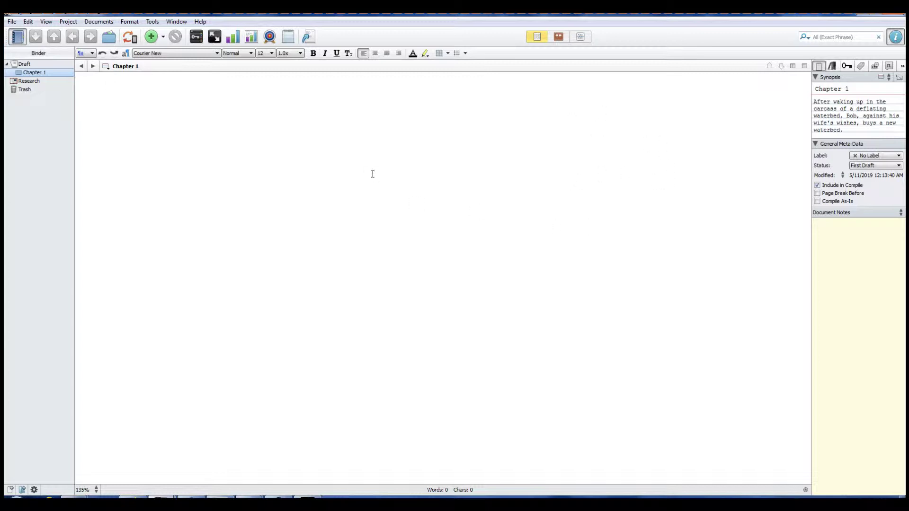
Step: Close the label list without choosing, leaving Chapter 1 at No Label, and refocus the binder
left_click(55, 97)
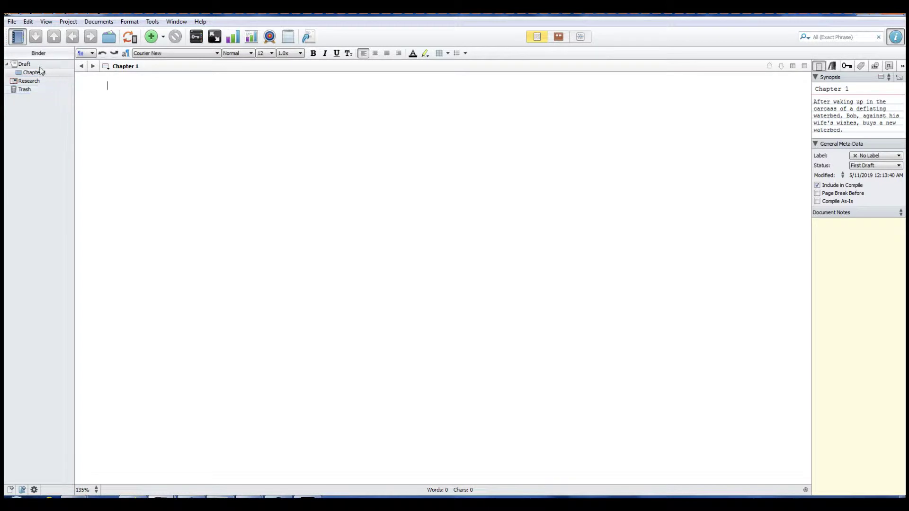
Step: Add a new text under Chapter 1 titled 'Scene 1 - Pop Goes the Waterbed'
right_click(41, 73)
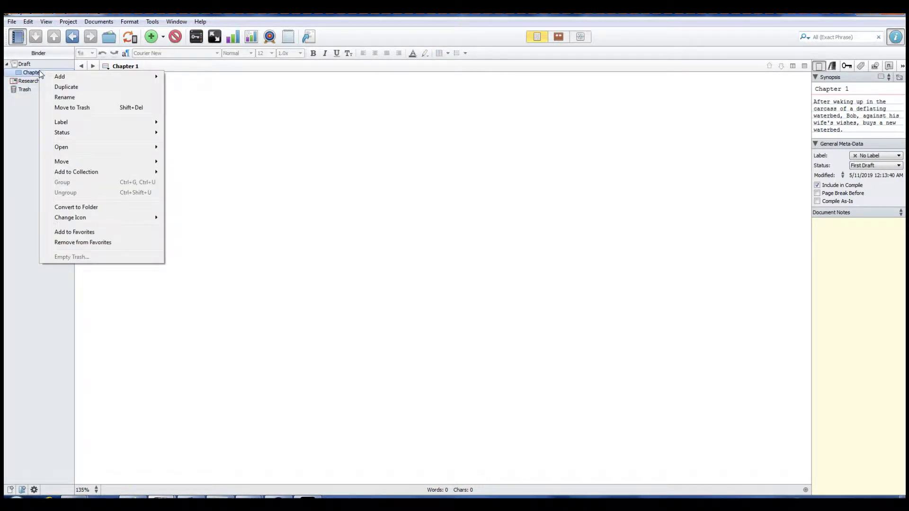
mouse_move(113, 81)
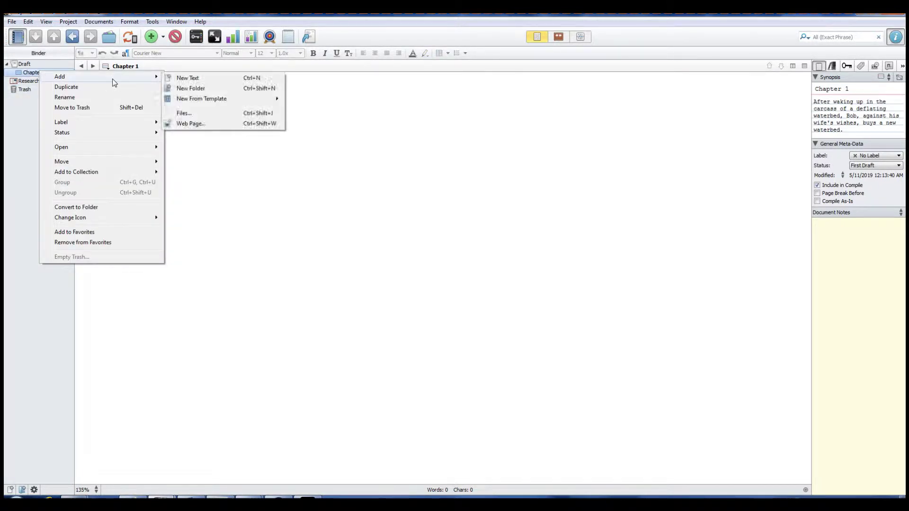
left_click(173, 79)
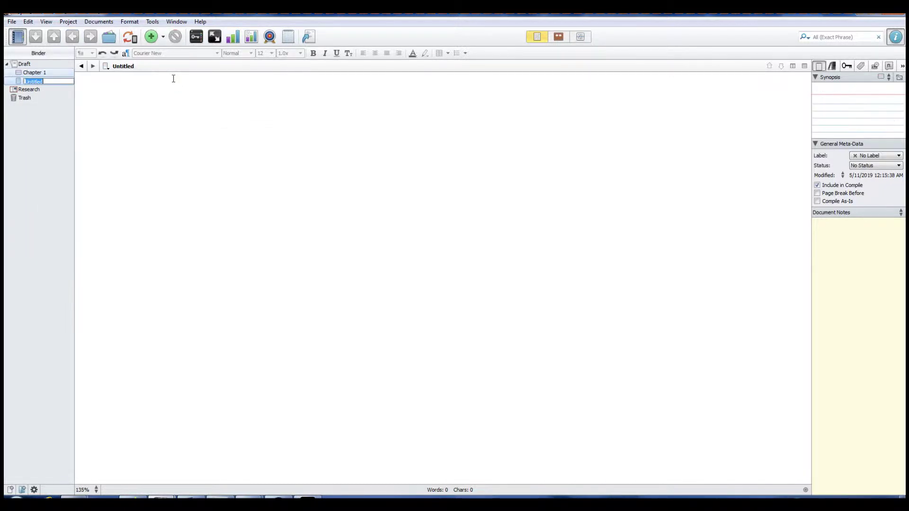
left_click(36, 75)
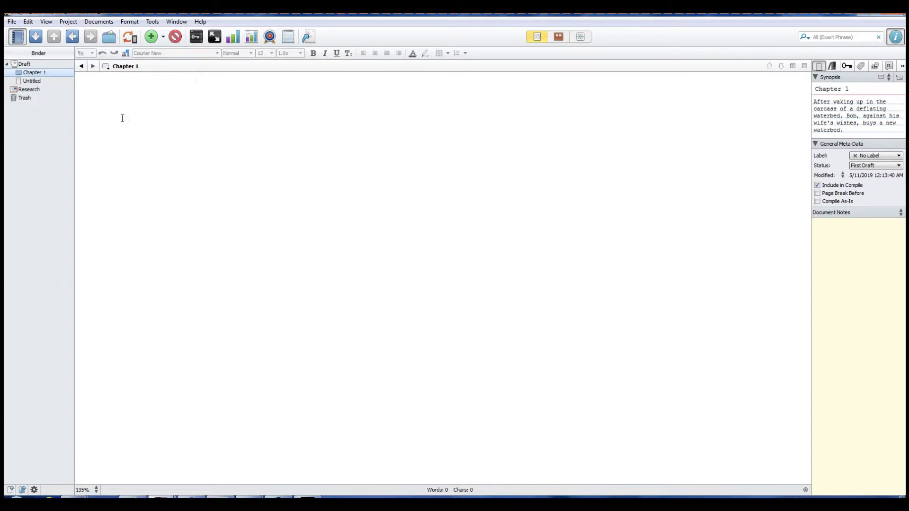
left_click(39, 81)
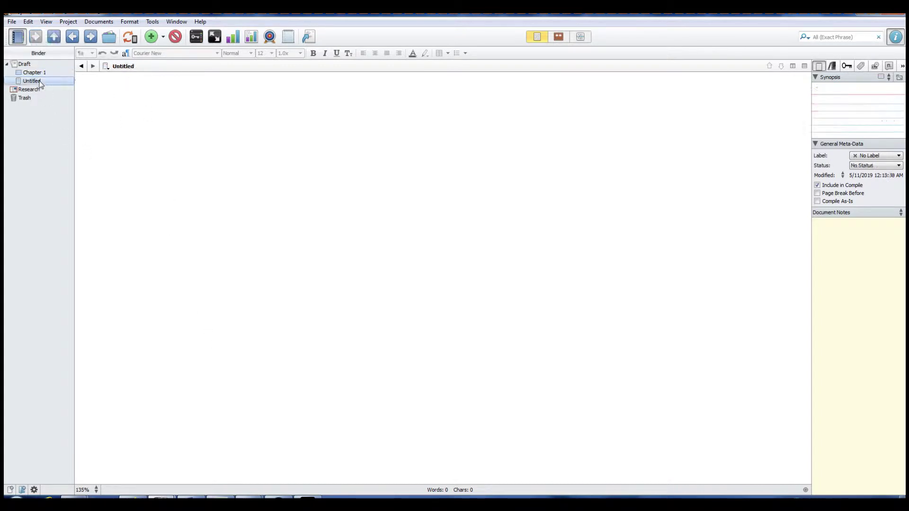
left_click(161, 66)
type("s")
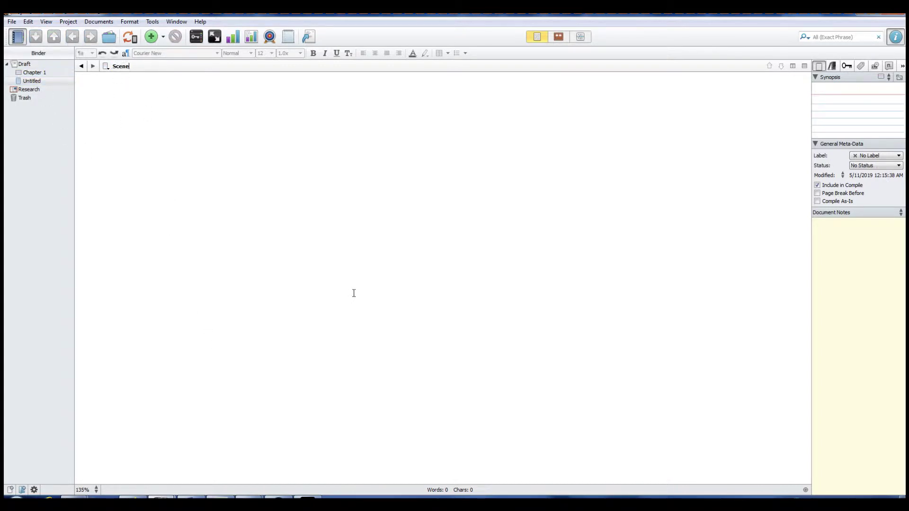
type("cene 1 - Pop Goes the Waterbed")
left_click(74, 85)
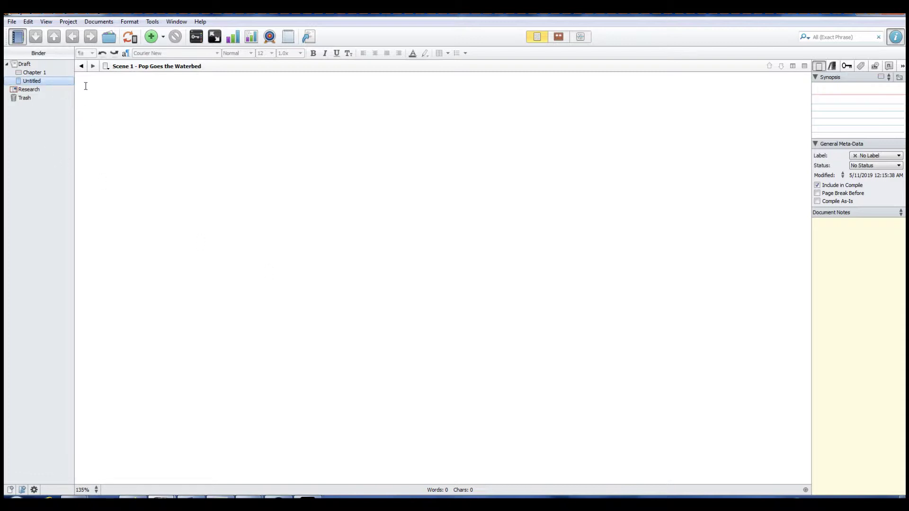
left_click(38, 74)
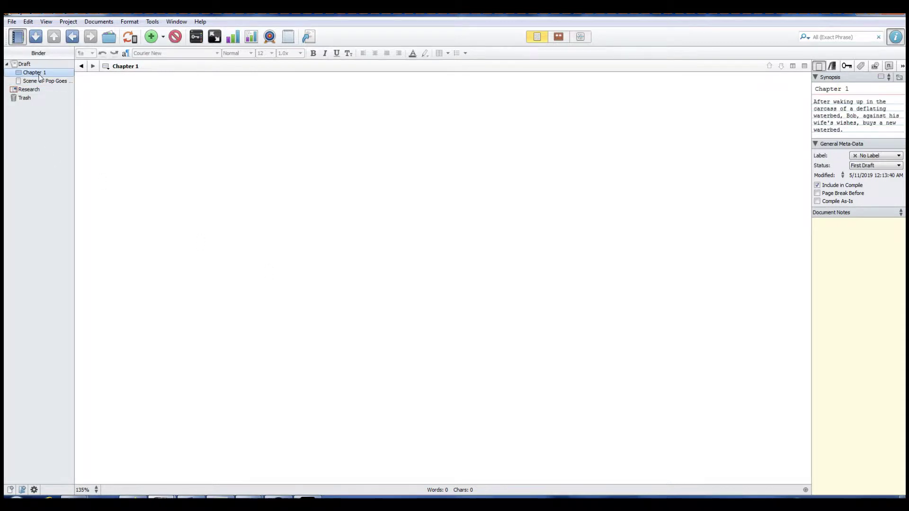
right_click(39, 77)
Step: Add two more texts below Scene 1 and title them Scene 2 and 'Scene 3 - Overruled'
mouse_move(72, 80)
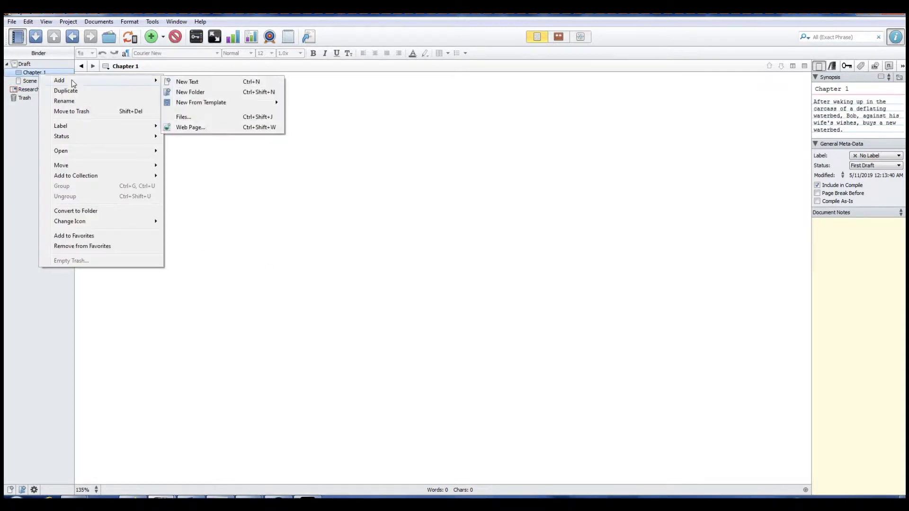
left_click(181, 82)
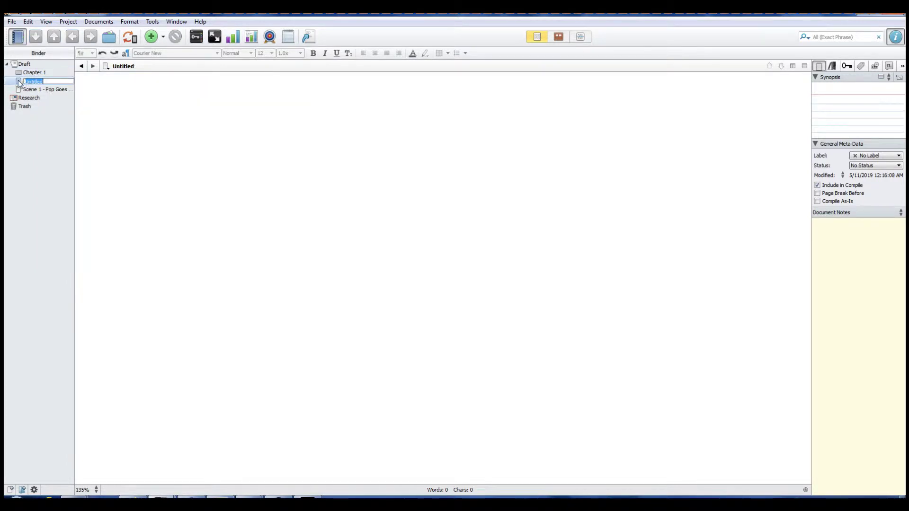
left_click_drag(19, 83, 53, 103)
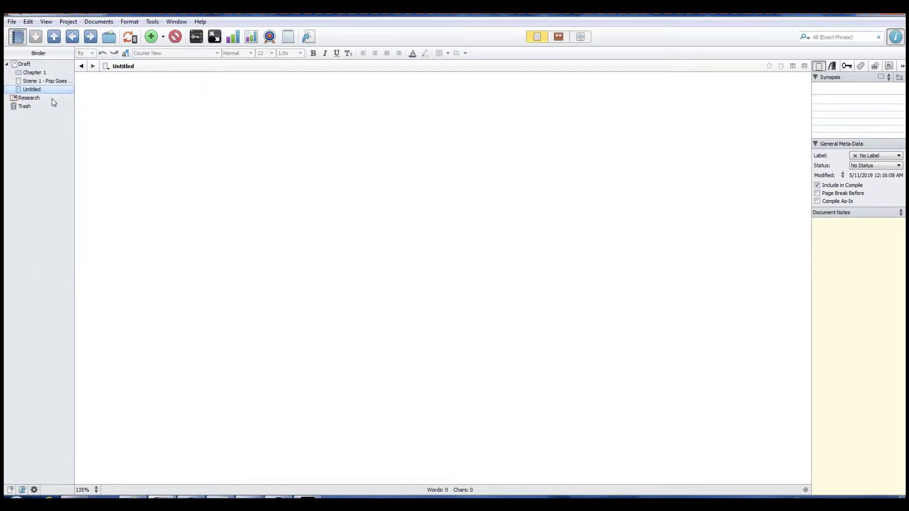
left_click(135, 66)
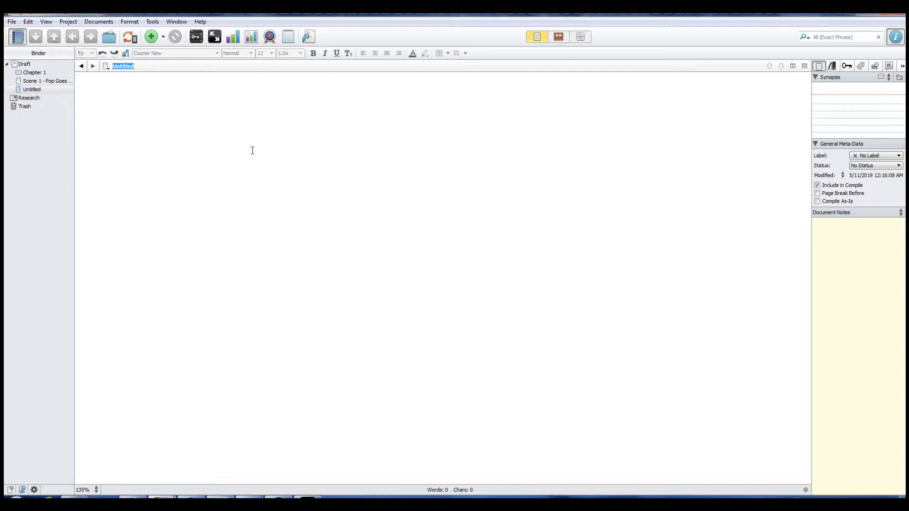
type("Sc")
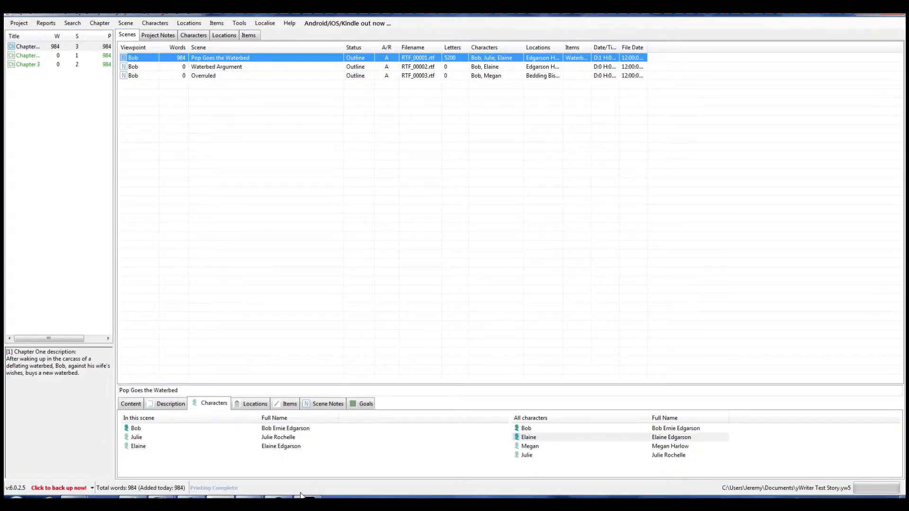
mouse_move(161, 500)
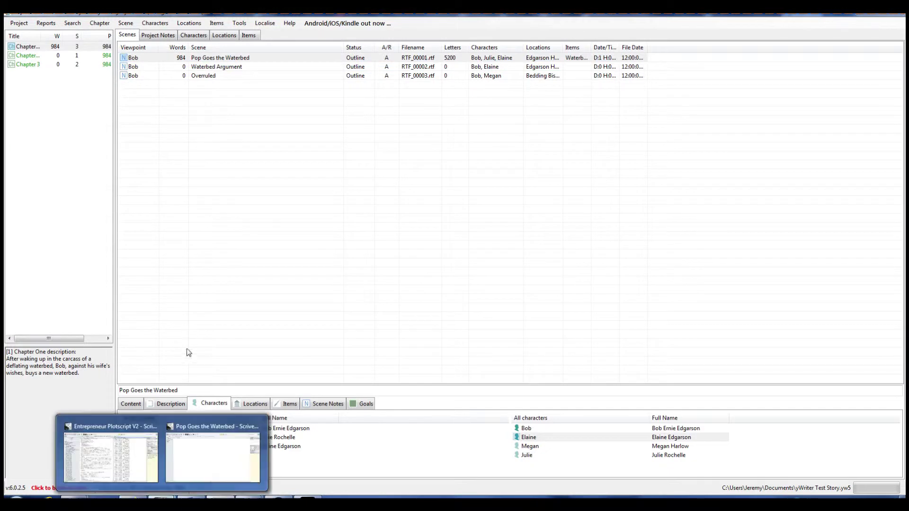
left_click(208, 450)
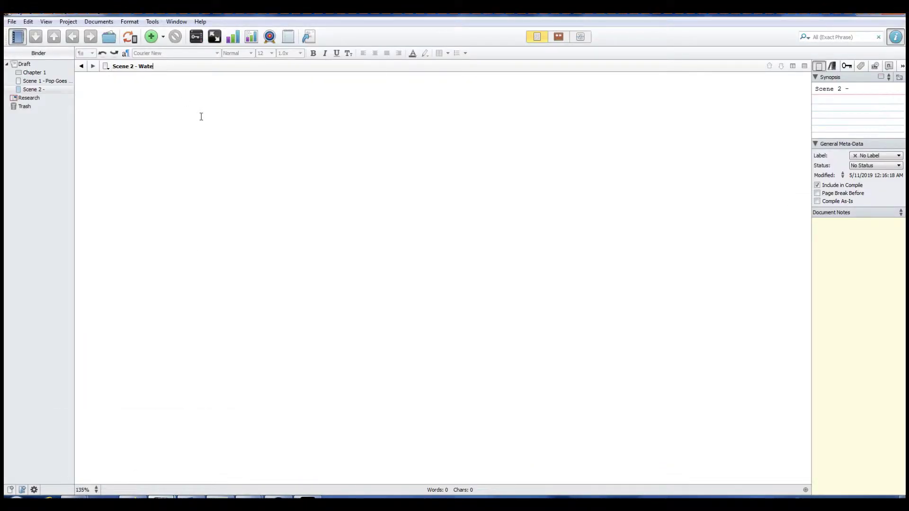
type("rbed")
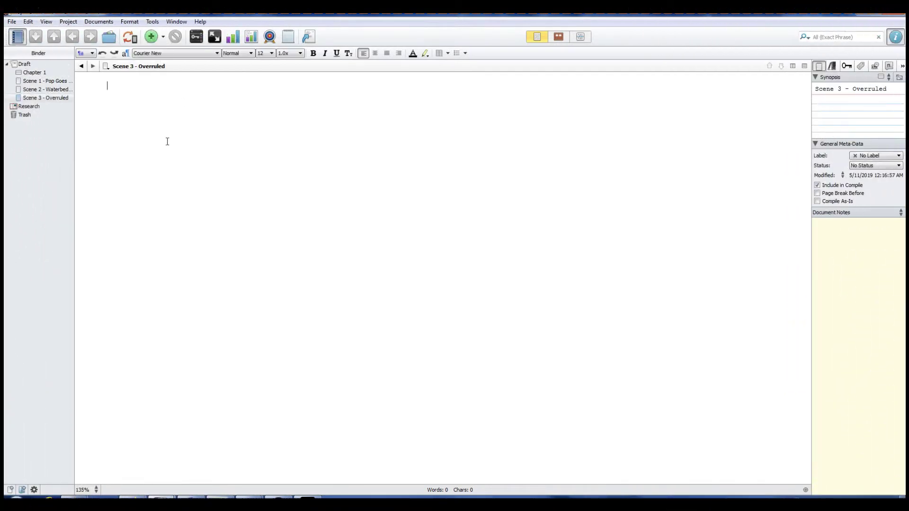
left_click(40, 86)
left_click(40, 82)
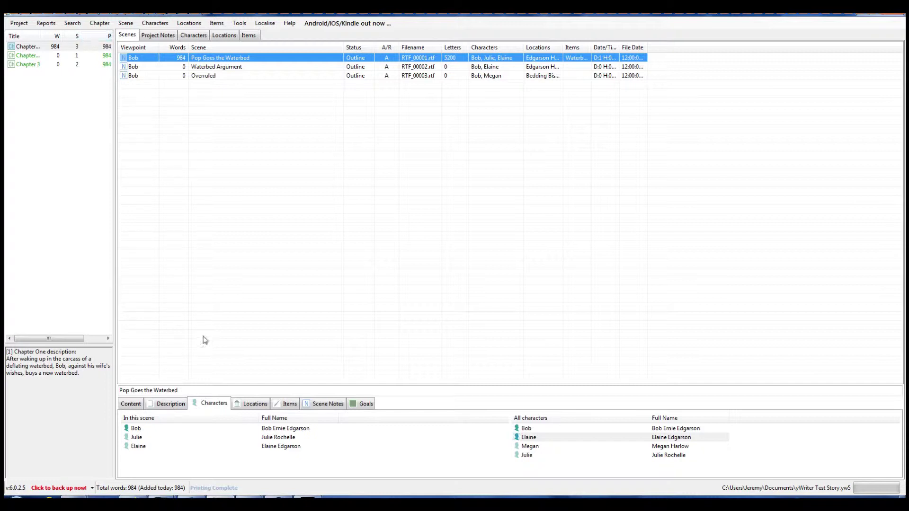
Step: Select and copy the full Pop Goes the Waterbed scene text from yWriter's Content tab
left_click(134, 405)
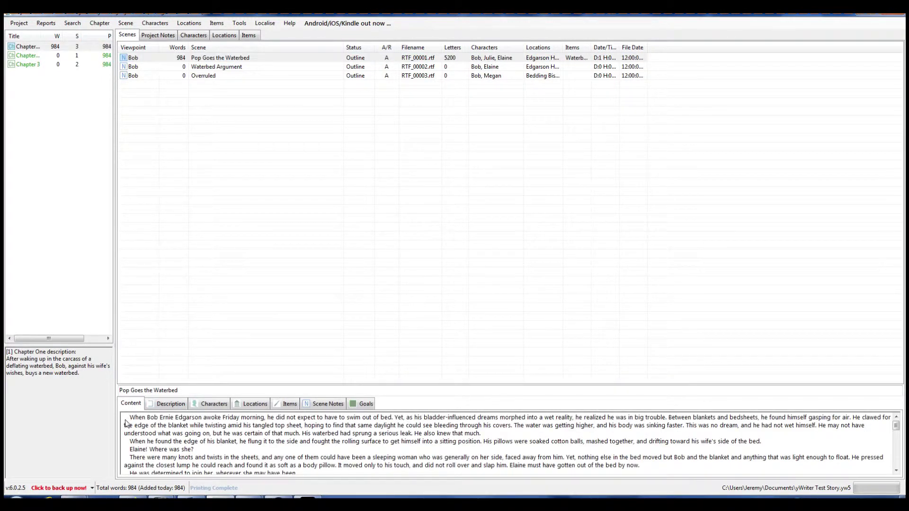
left_click_drag(131, 418, 195, 450)
left_click_drag(371, 477, 373, 502)
key("ctrl+c")
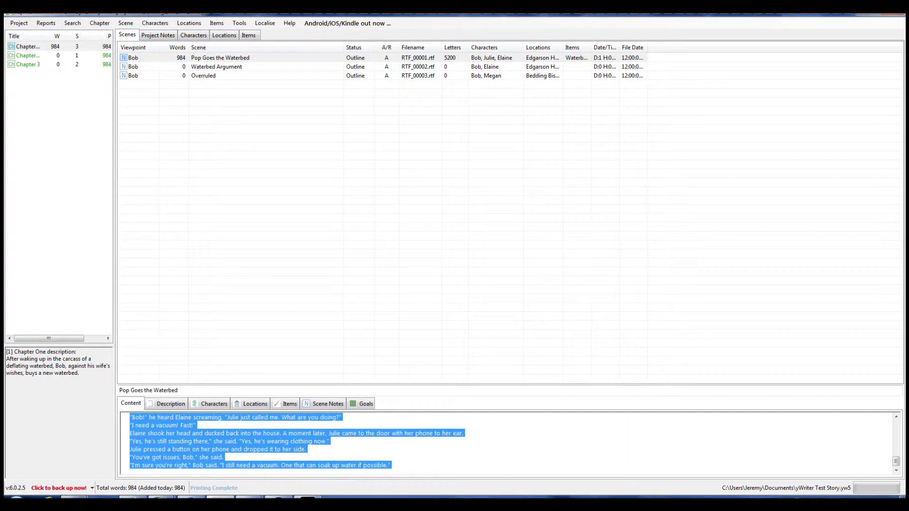
left_click(435, 315)
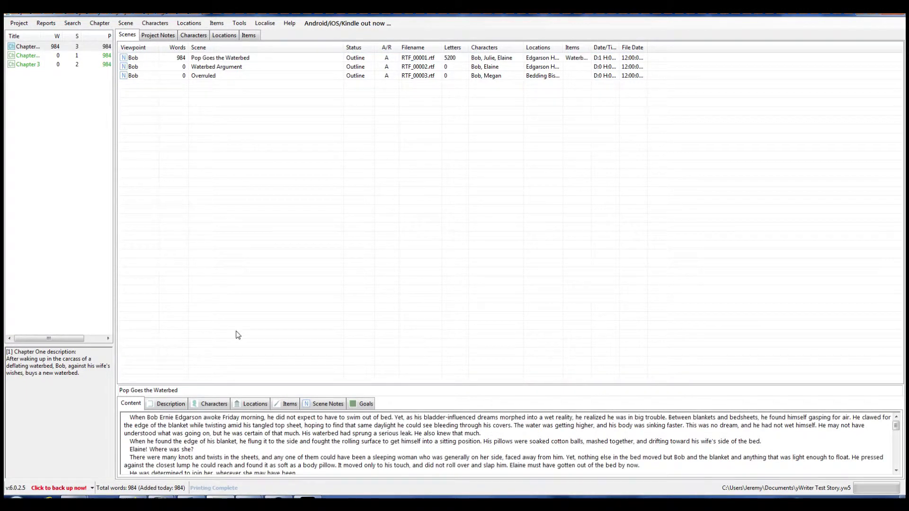
Step: Paste the copied story text into the body of Scene 1 - Pop Goes the Waterbed
mouse_move(162, 497)
left_click(186, 481)
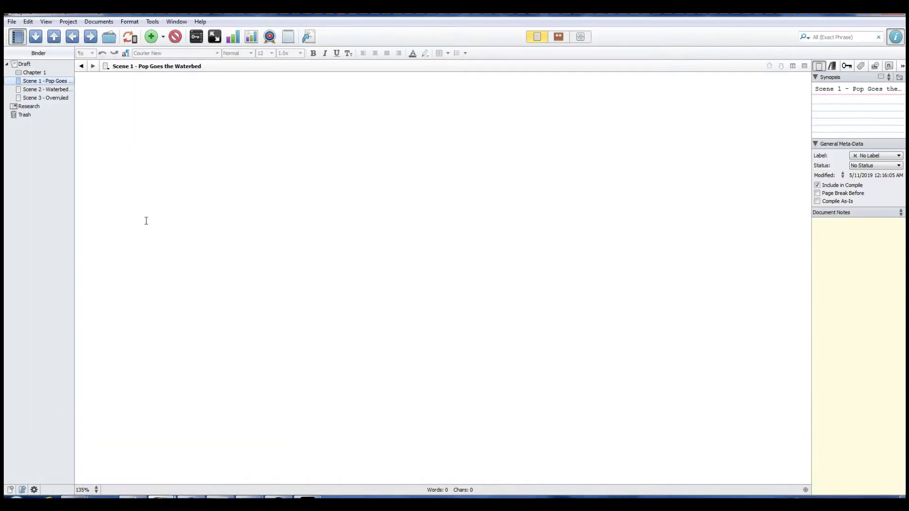
left_click(160, 134)
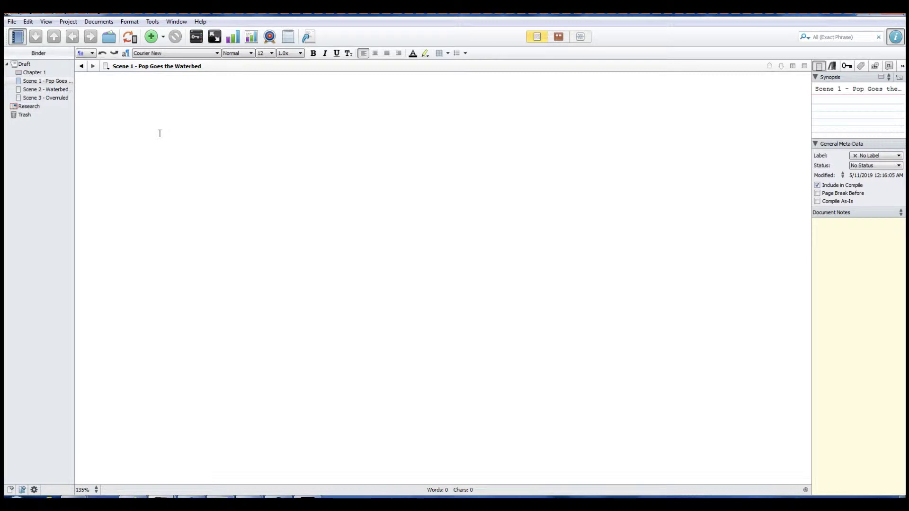
key("ctrl+v")
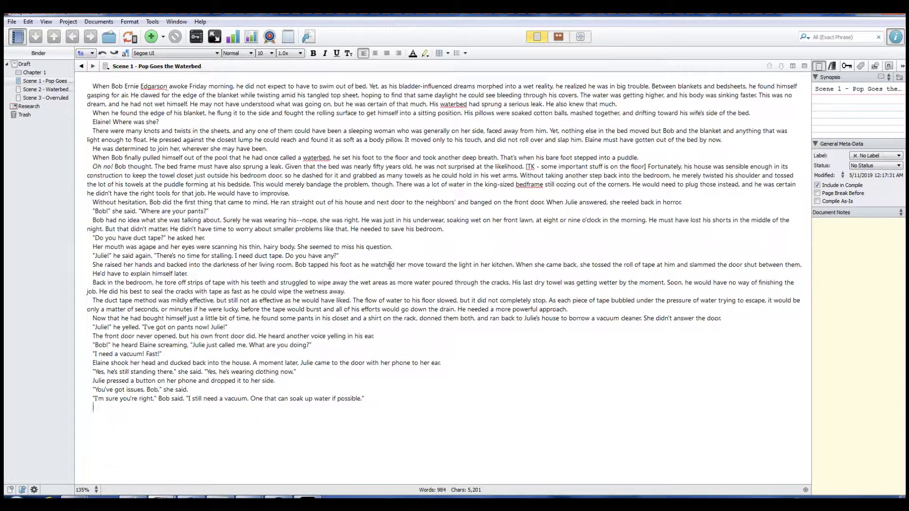
Step: Look at Scene 2 and Chapter 1's synopsis, then reopen Scene 1's imported text
left_click(41, 92)
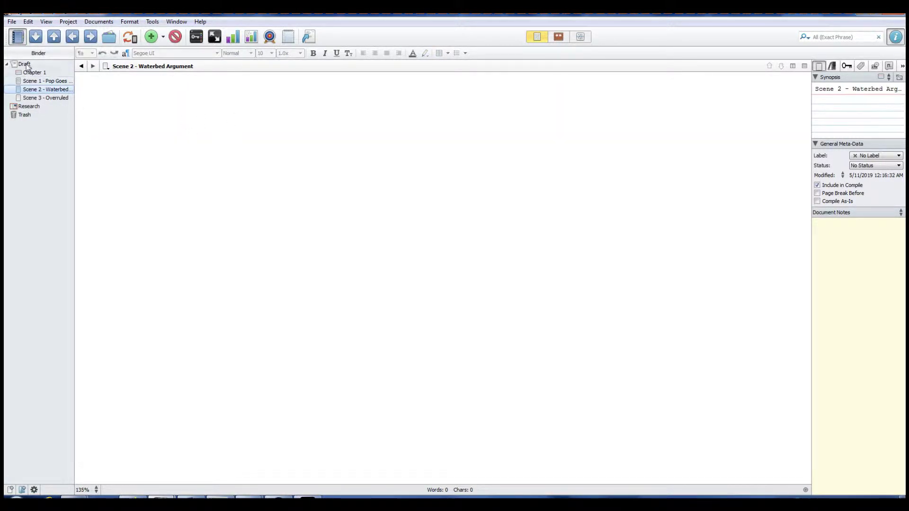
left_click(34, 73)
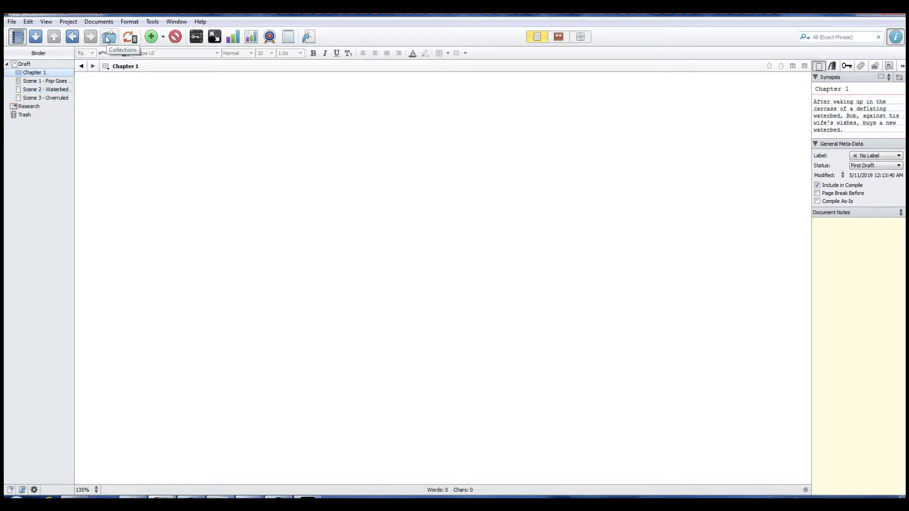
left_click(33, 82)
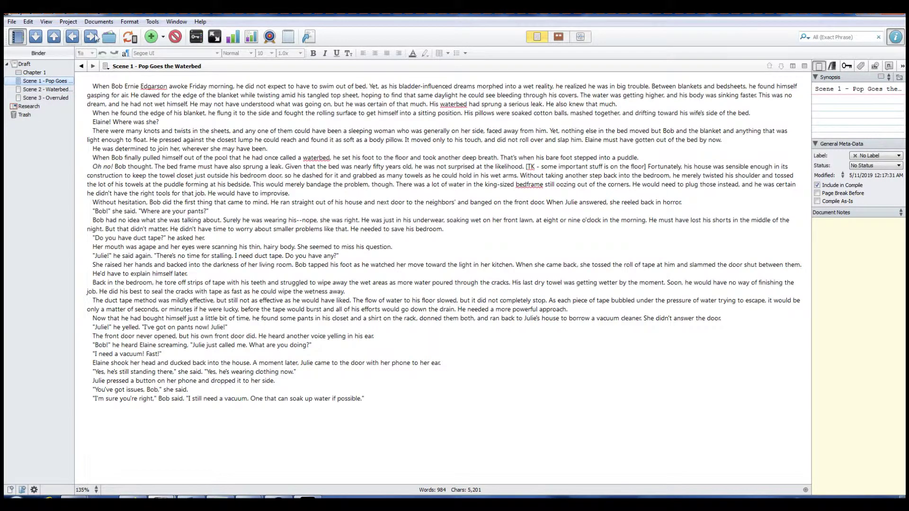
Step: Look through Scene 2 - Waterbed Argument and Scene 3 - Overruled, then return to Chapter 1
left_click(39, 90)
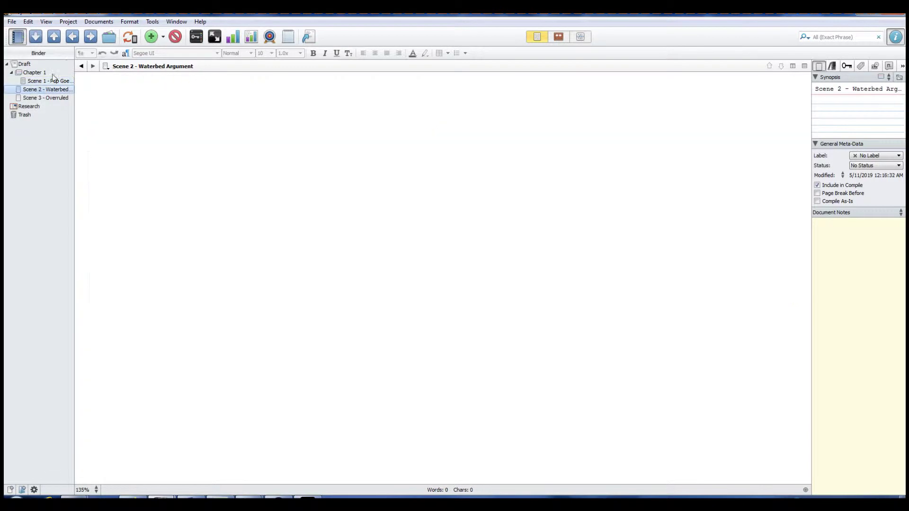
left_click(32, 98)
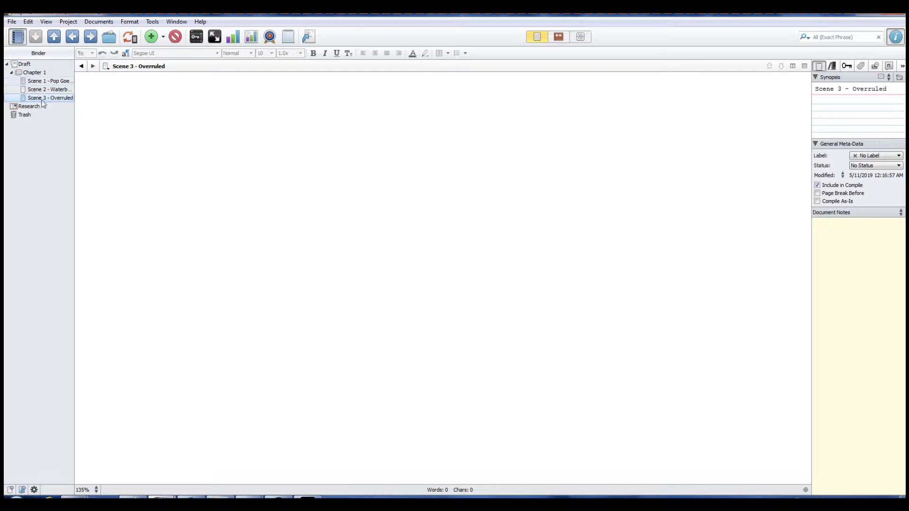
left_click(31, 74)
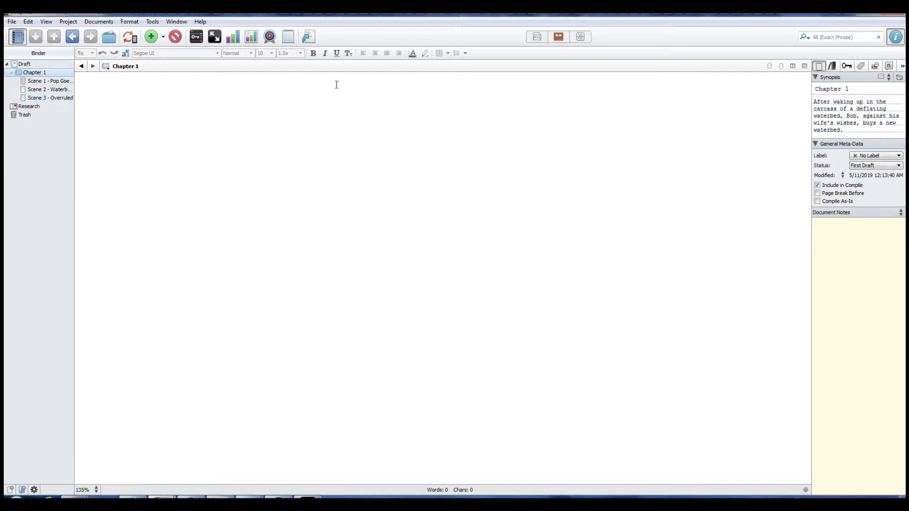
Step: View Chapter 1 as an outline and as index cards, then show the whole Draft on the corkboard
left_click(580, 37)
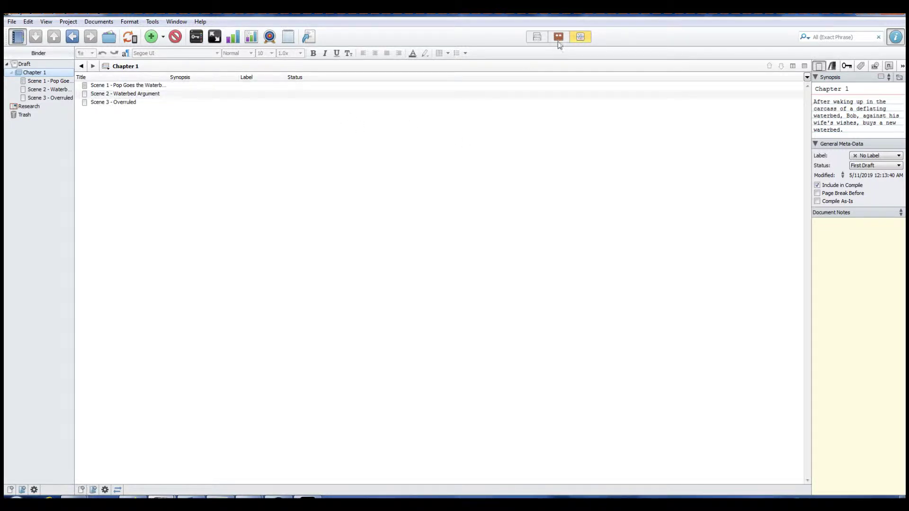
left_click(558, 38)
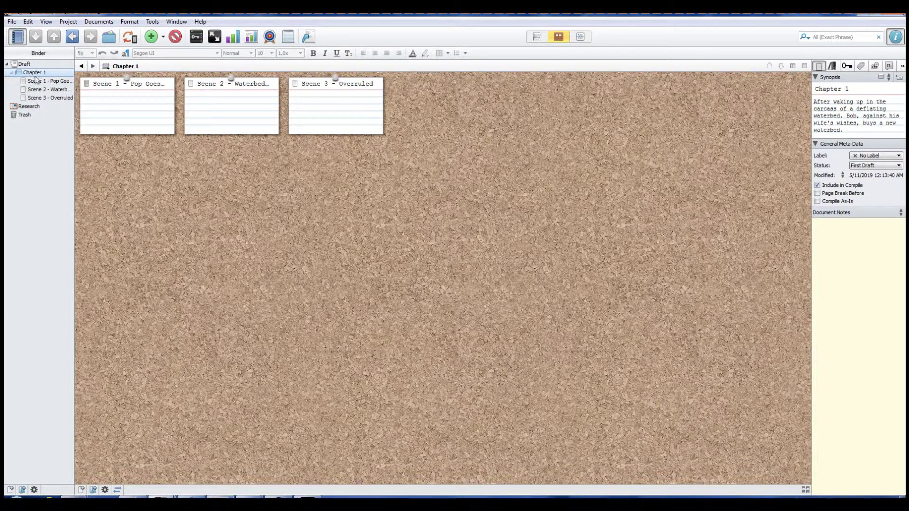
left_click(24, 65)
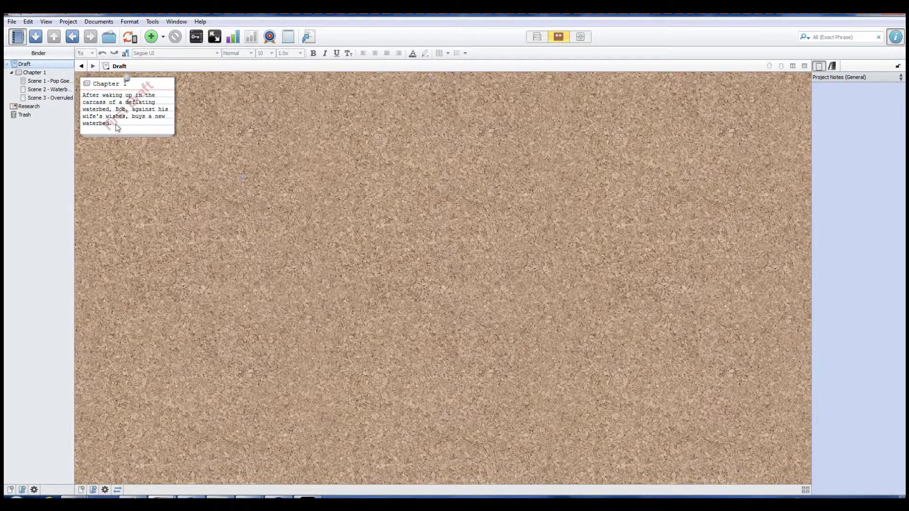
left_click(43, 83)
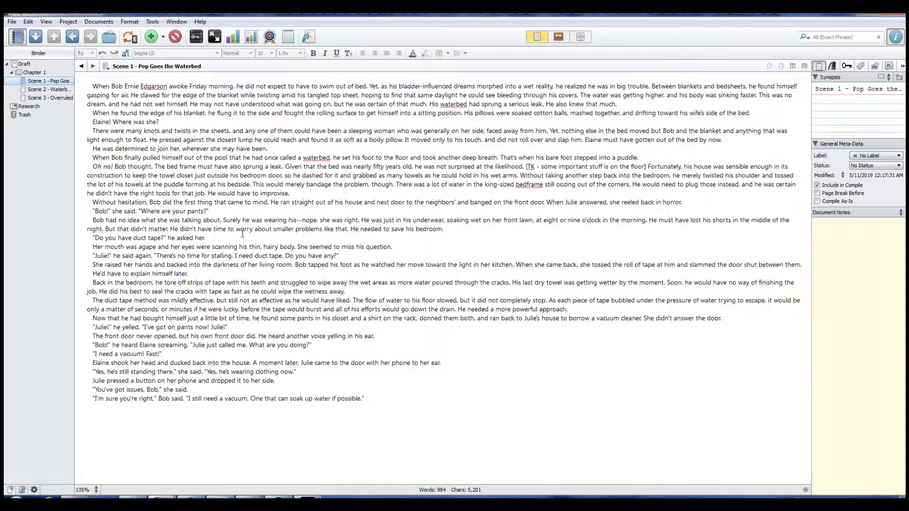
Step: Place the caret in Scene 1's story text, then switch over to the yWriter project
left_click(339, 95)
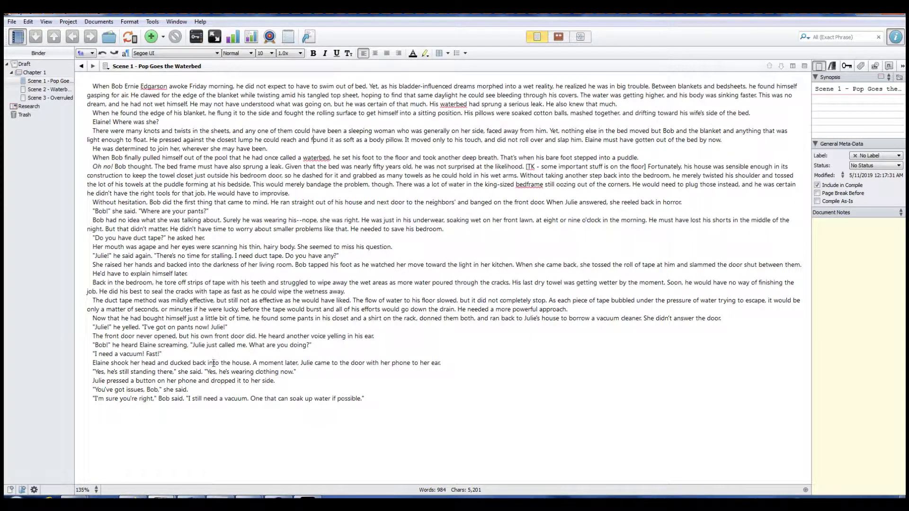
left_click(222, 500)
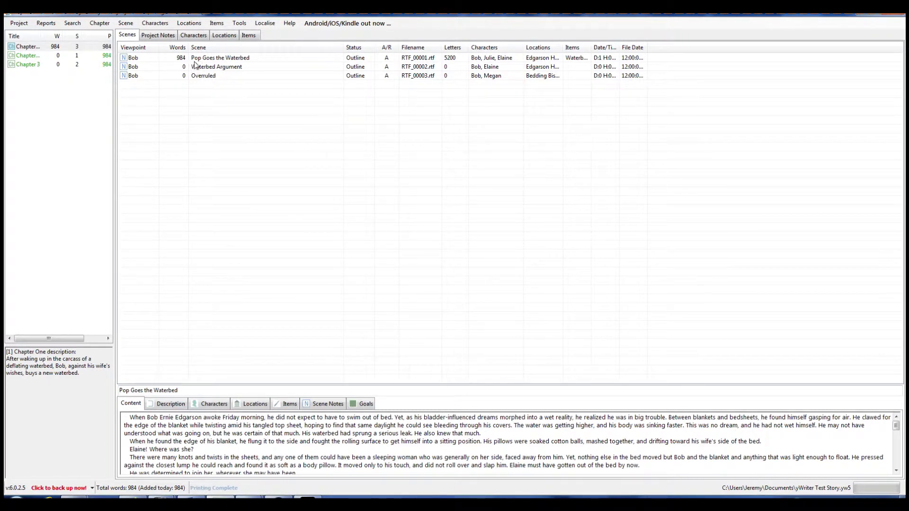
Step: Copy the full Description text of yWriter's Pop Goes the Waterbed scene, then return to Scrivener
left_click(209, 58)
left_click(170, 404)
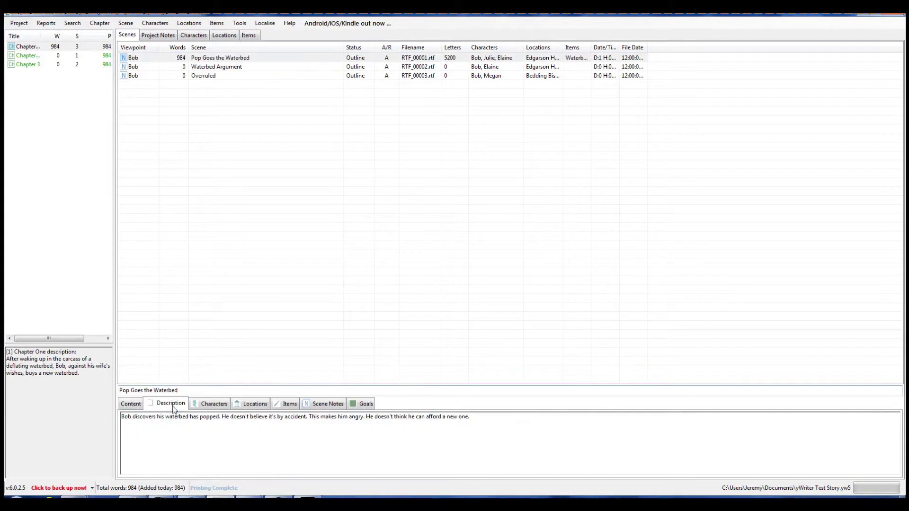
left_click_drag(121, 417, 481, 419)
key("ctrl+c")
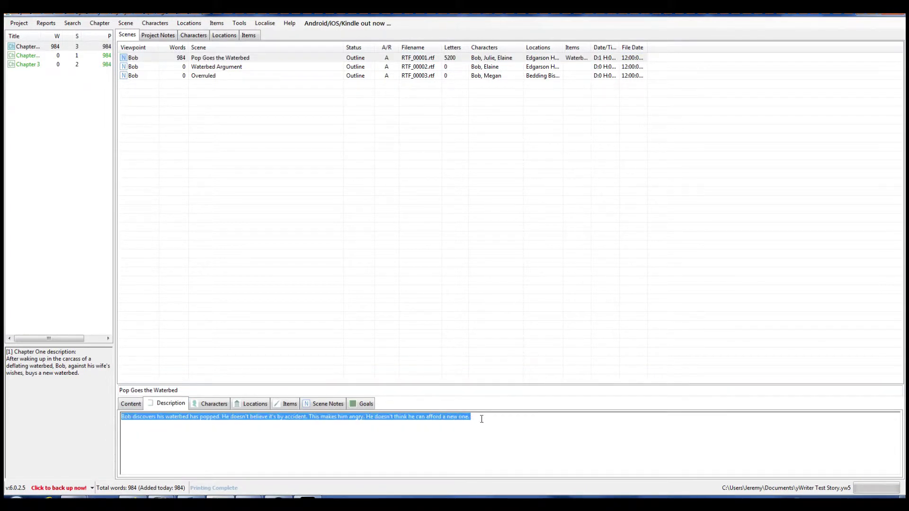
mouse_move(196, 484)
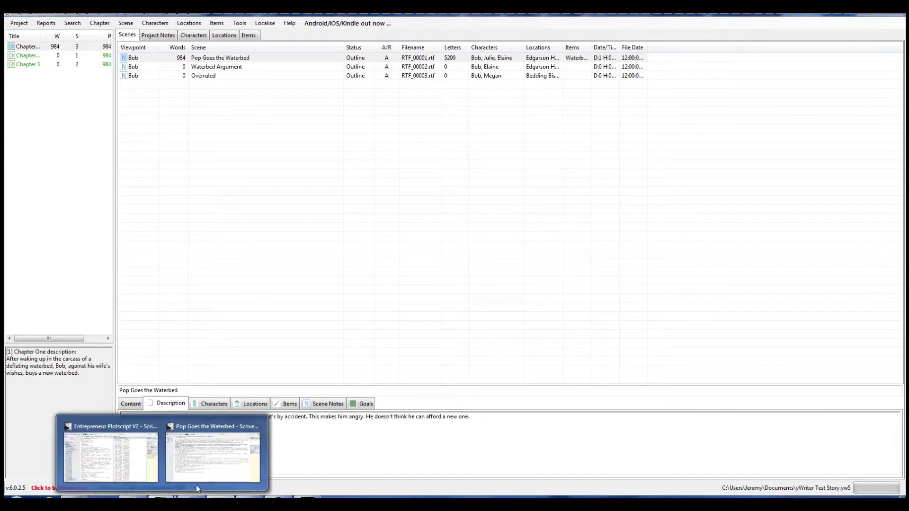
left_click(185, 458)
Step: Paste the yWriter description into Scene 1's synopsis and show Chapter 1's scenes as index cards
left_click(821, 108)
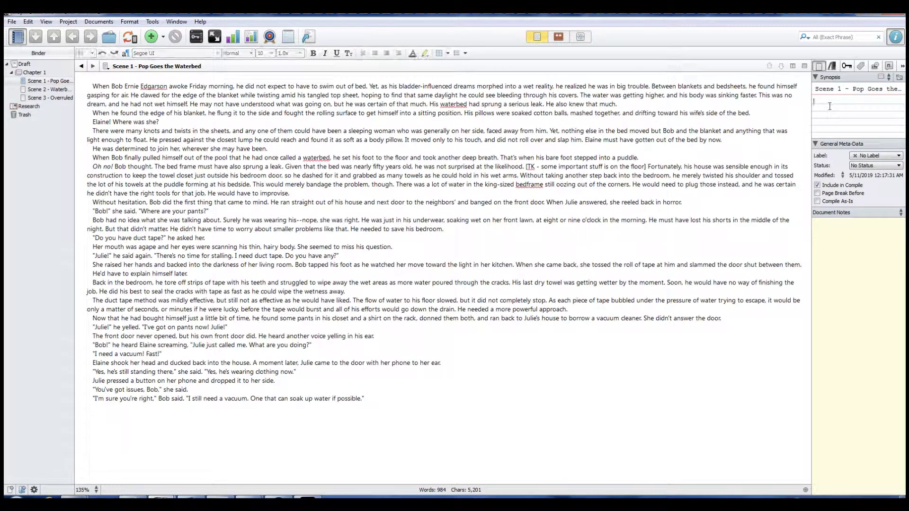
key("ctrl+v")
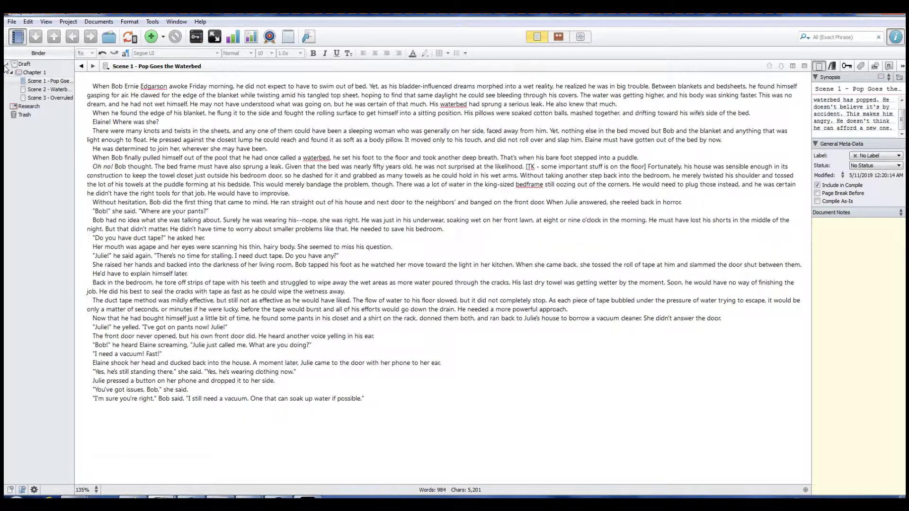
left_click(21, 73)
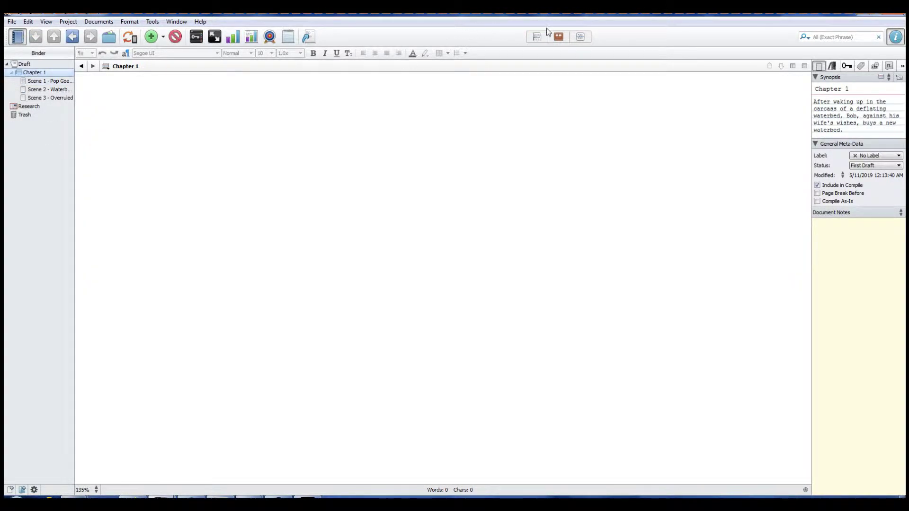
left_click(559, 38)
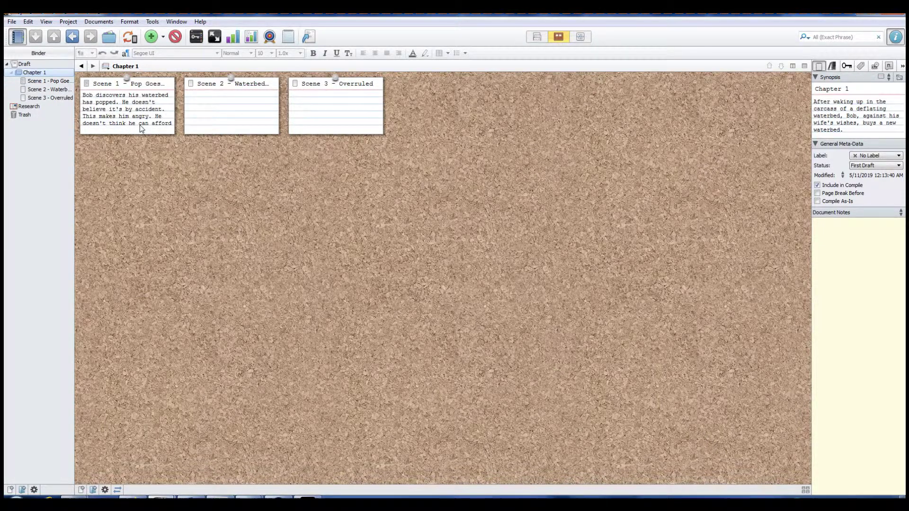
left_click(747, 162)
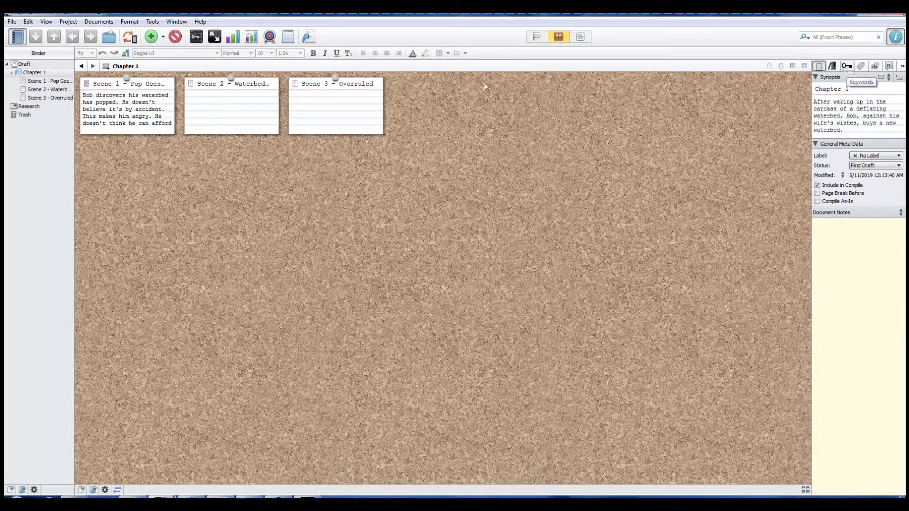
Step: Add the keyword 'Central Conflict' to Scene 1's card
left_click(133, 110)
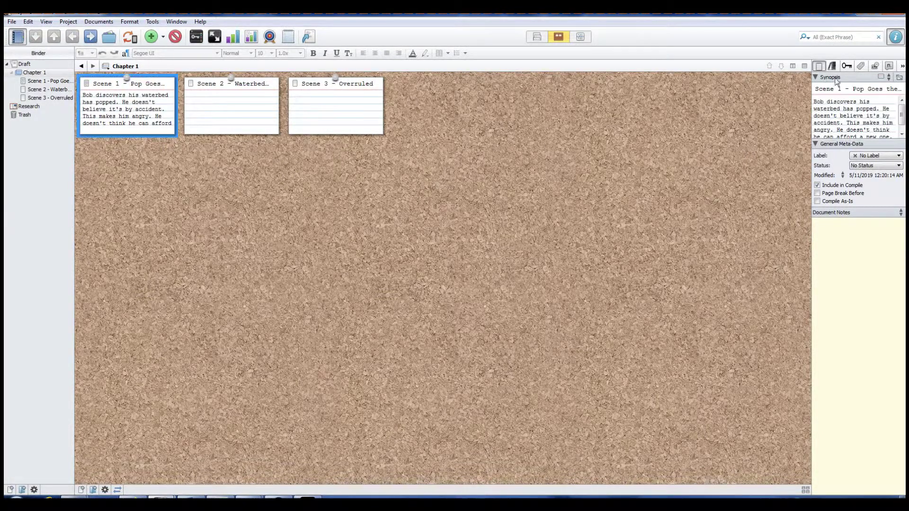
left_click(847, 67)
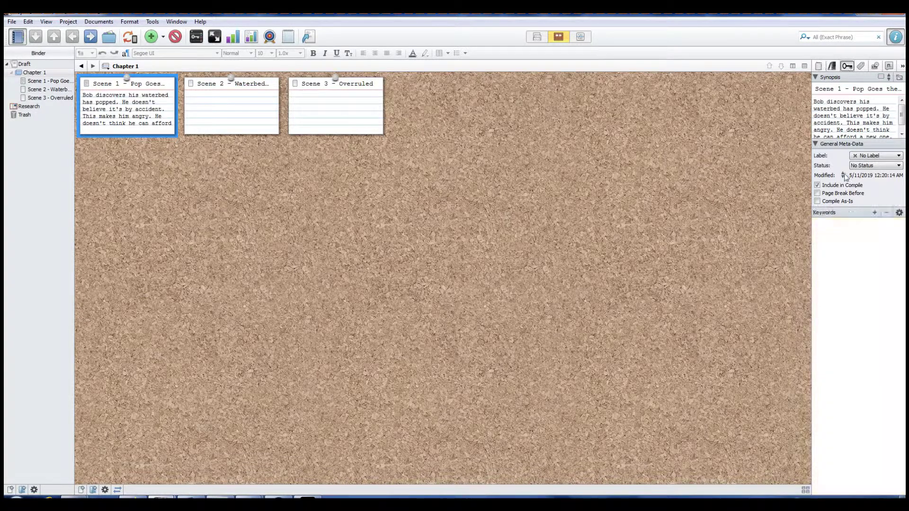
left_click(874, 213)
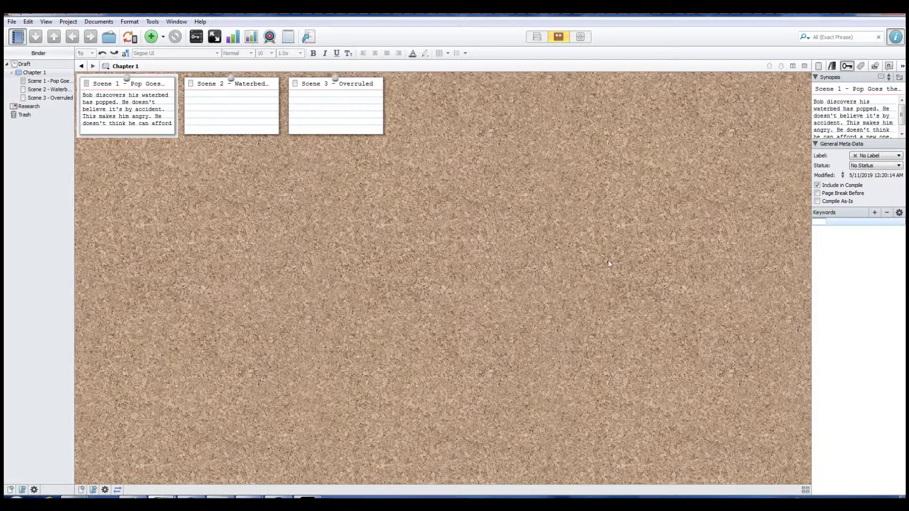
type("central Conflict")
key("Return")
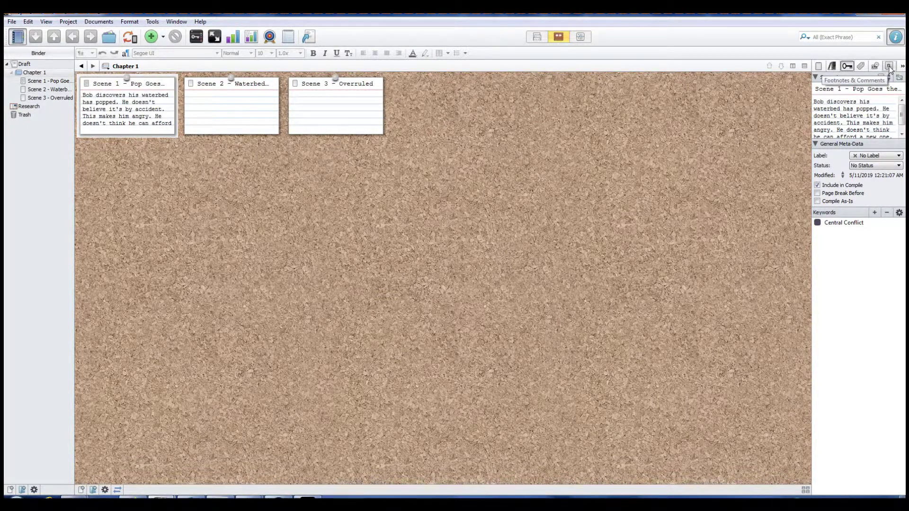
left_click(898, 166)
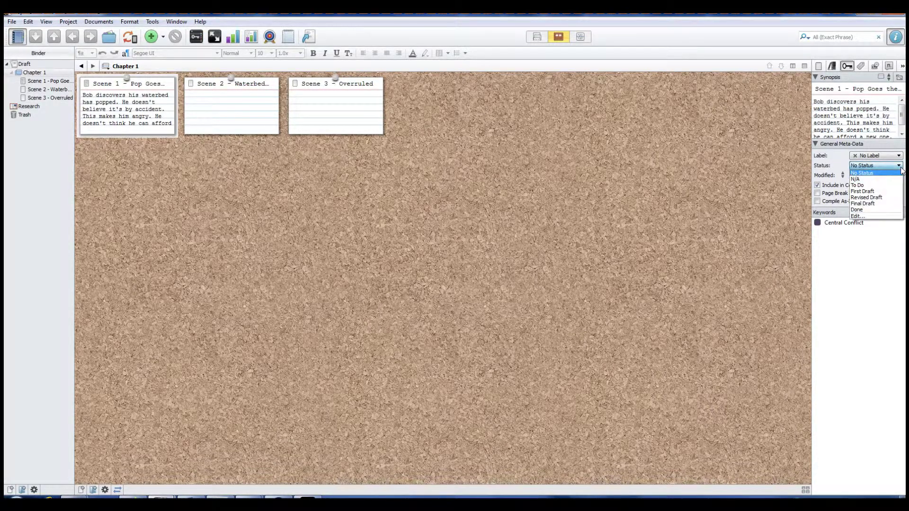
Step: Set Scene 1's status to First Draft and create a new project label named 'Scene'
left_click(865, 190)
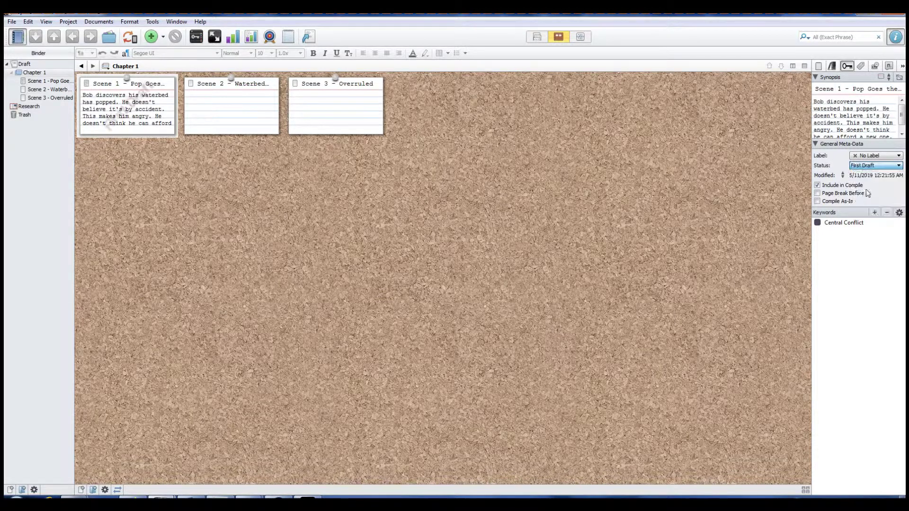
left_click(892, 158)
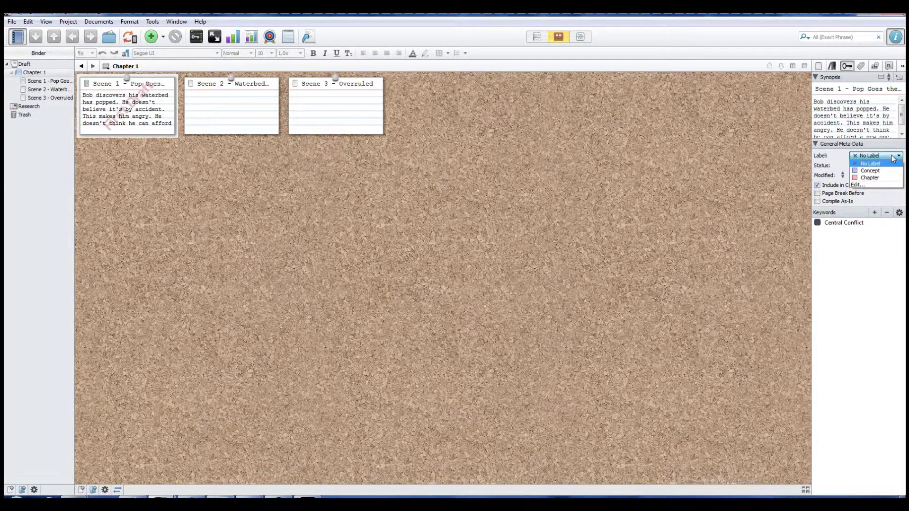
left_click(867, 185)
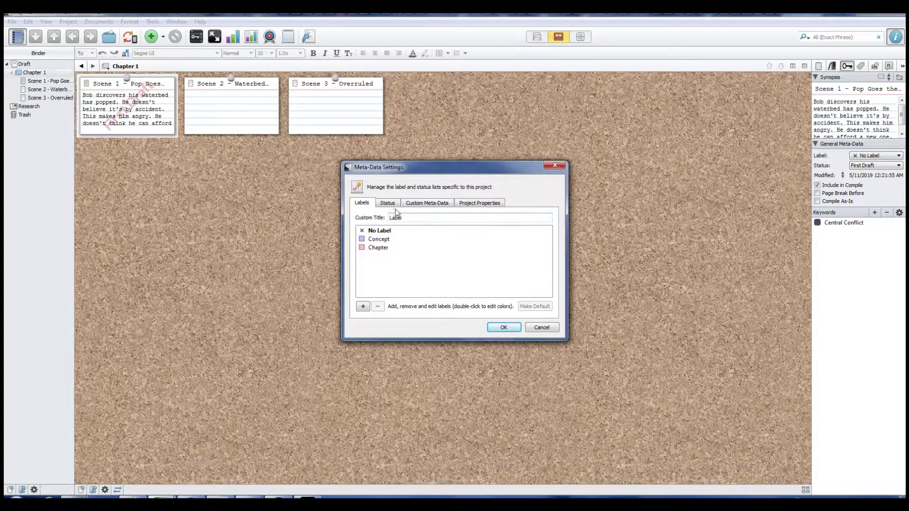
left_click(363, 307)
type("Scene")
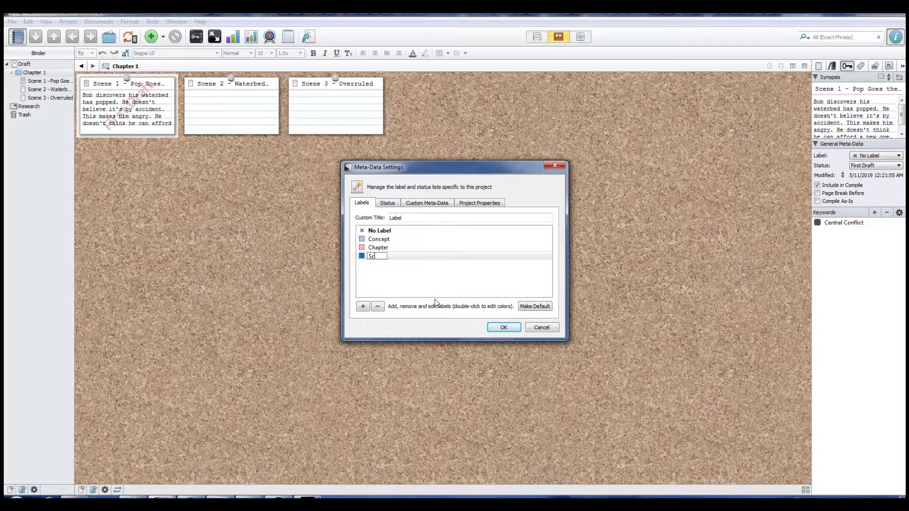
left_click(505, 328)
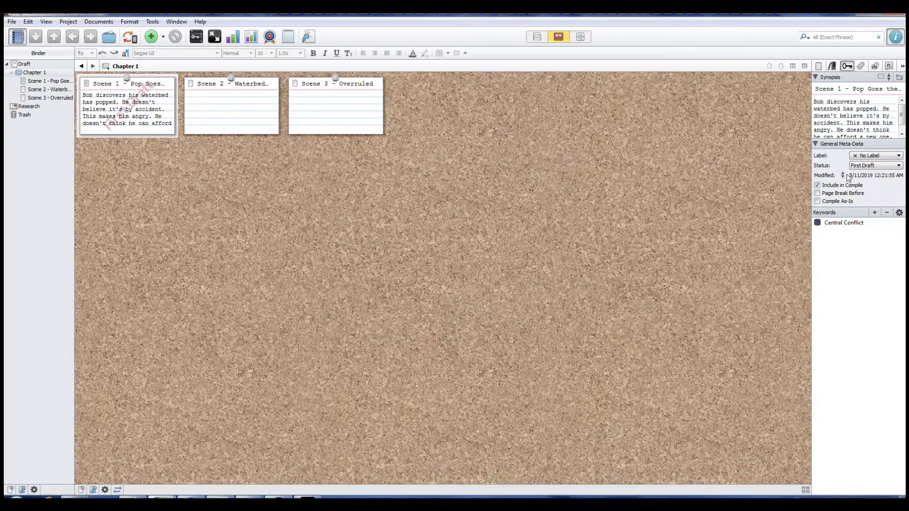
Step: Assign the Scene label to Scene 1 and view the chapter as an outline
left_click(893, 156)
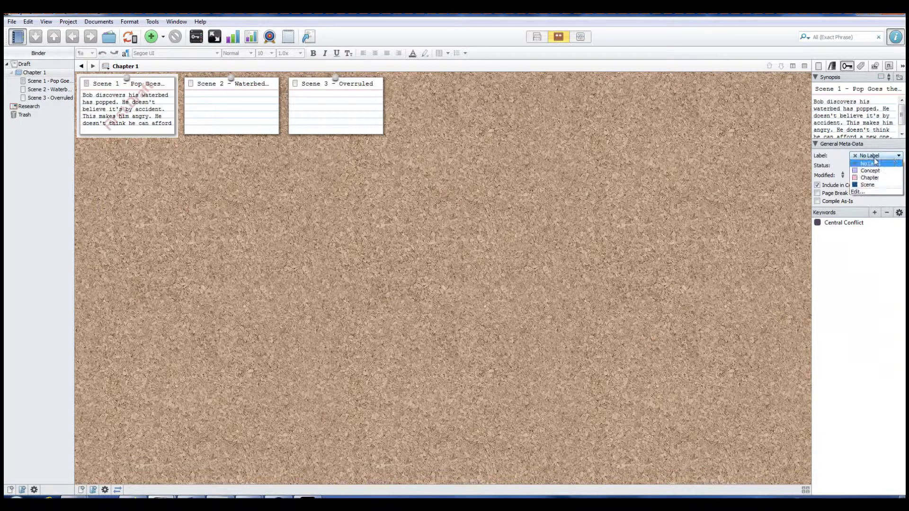
left_click(869, 182)
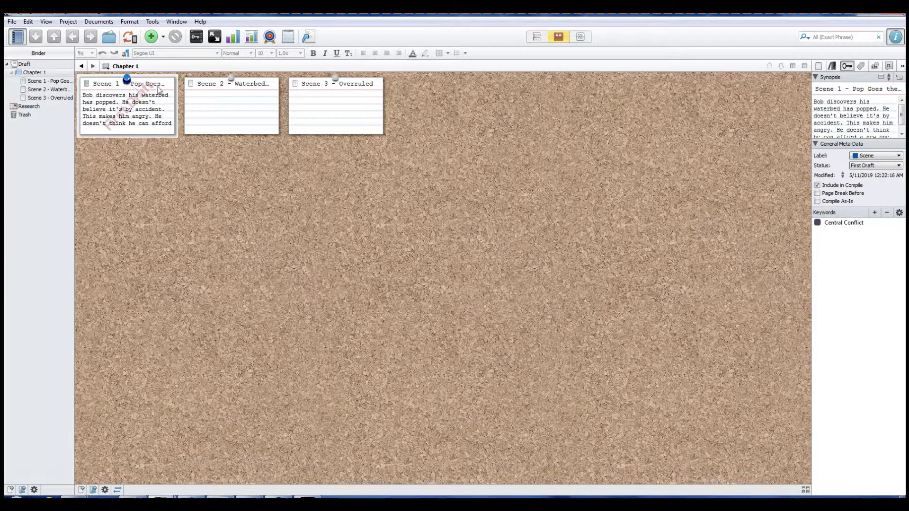
left_click(581, 37)
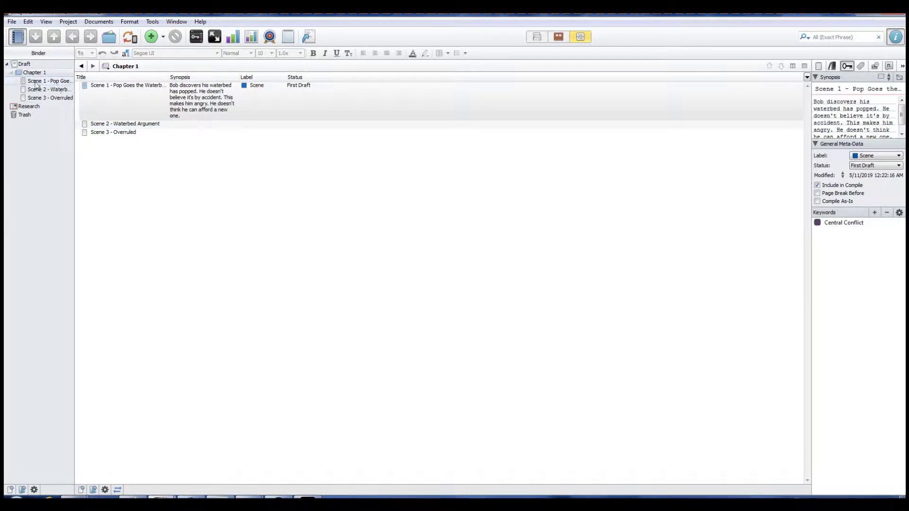
Step: Select Scene 1's outline row and switch Chapter 1 to continuous Scrivenings text
left_click(145, 105)
left_click(537, 37)
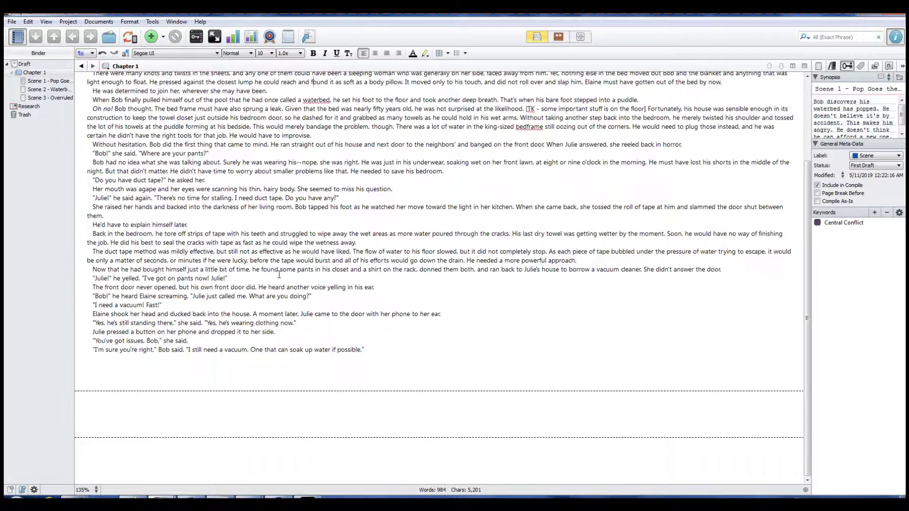
scroll(255, 256, "up", 2)
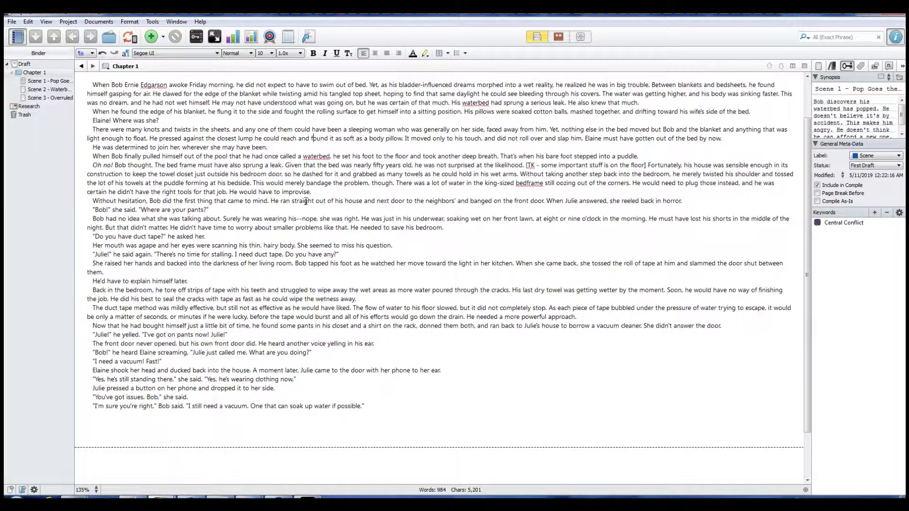
scroll(343, 183, "up", 2)
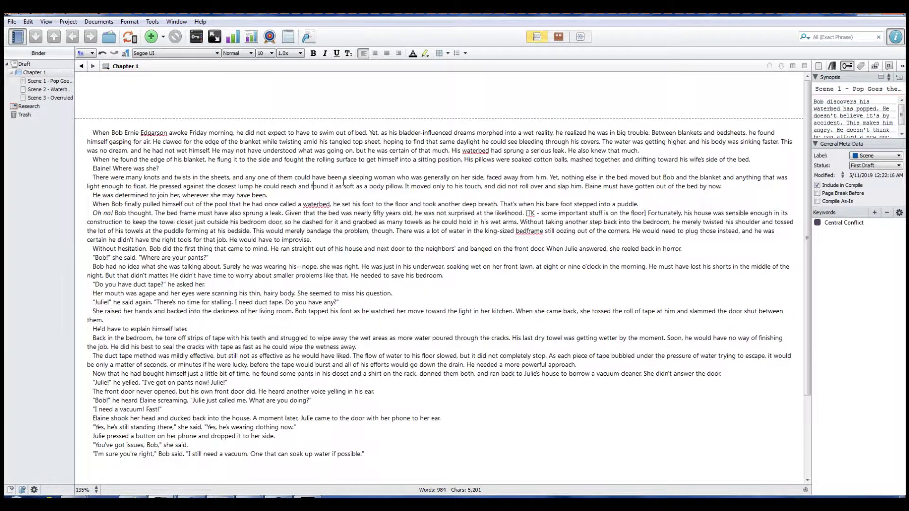
scroll(265, 189, "down", 4)
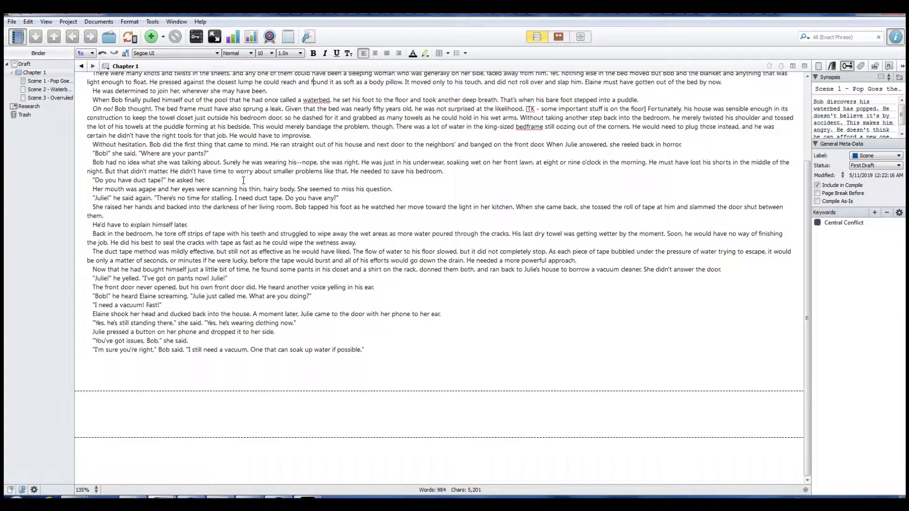
scroll(196, 290, "up", 4)
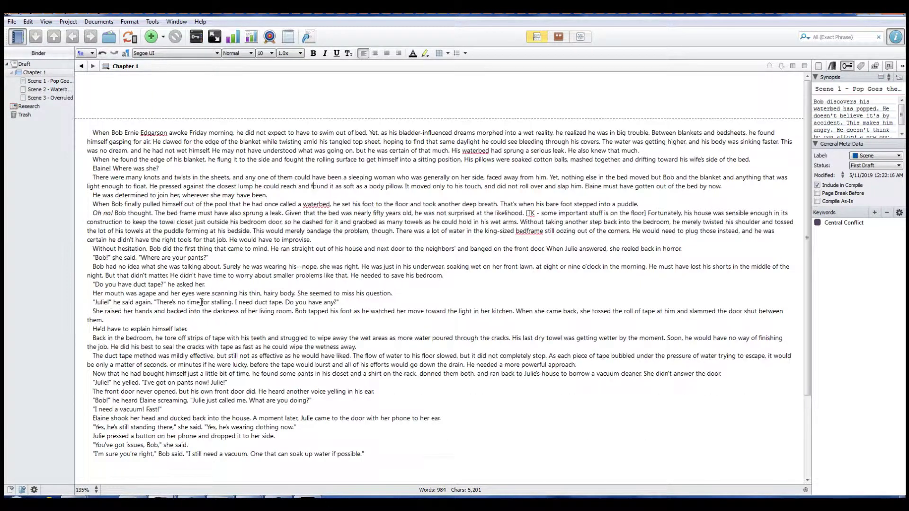
left_click(201, 302)
left_click(105, 24)
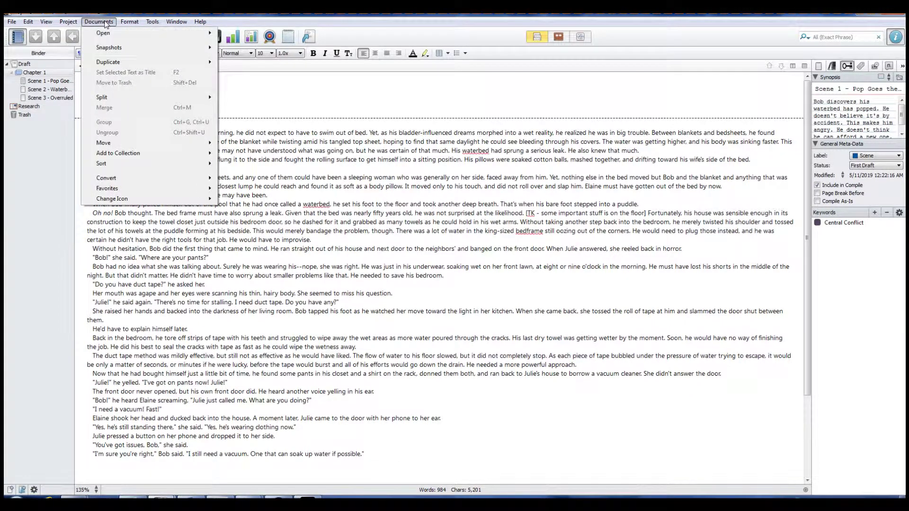
mouse_move(71, 25)
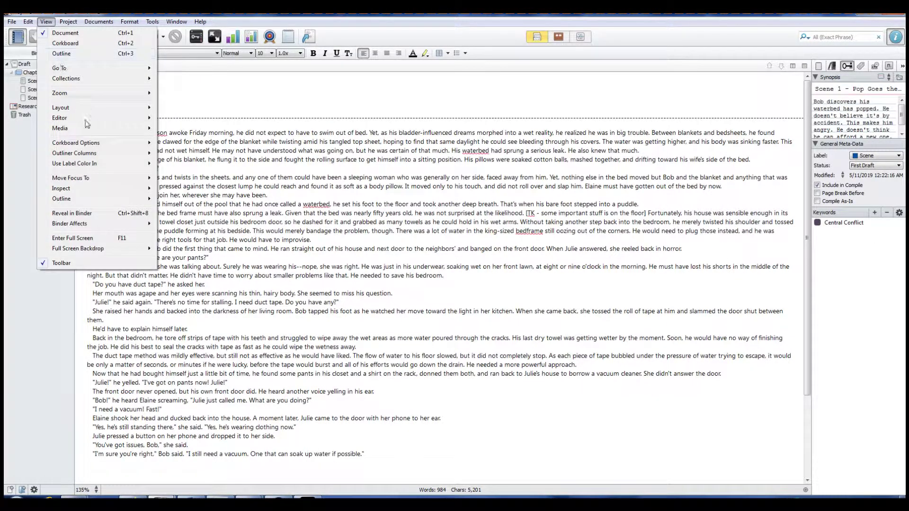
mouse_move(89, 111)
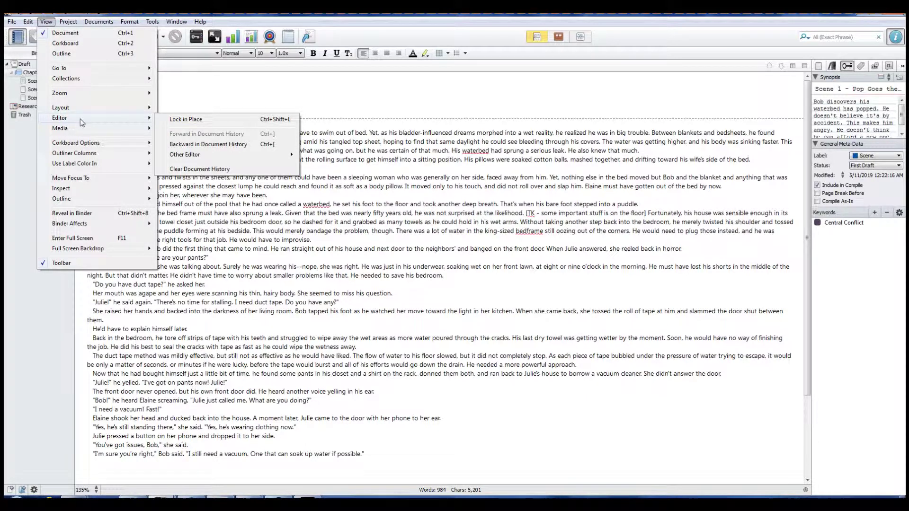
mouse_move(82, 147)
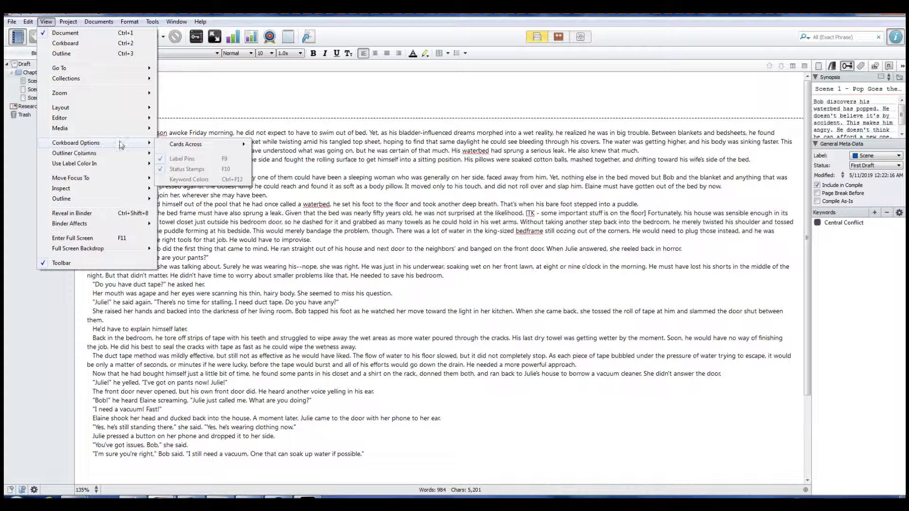
mouse_move(245, 147)
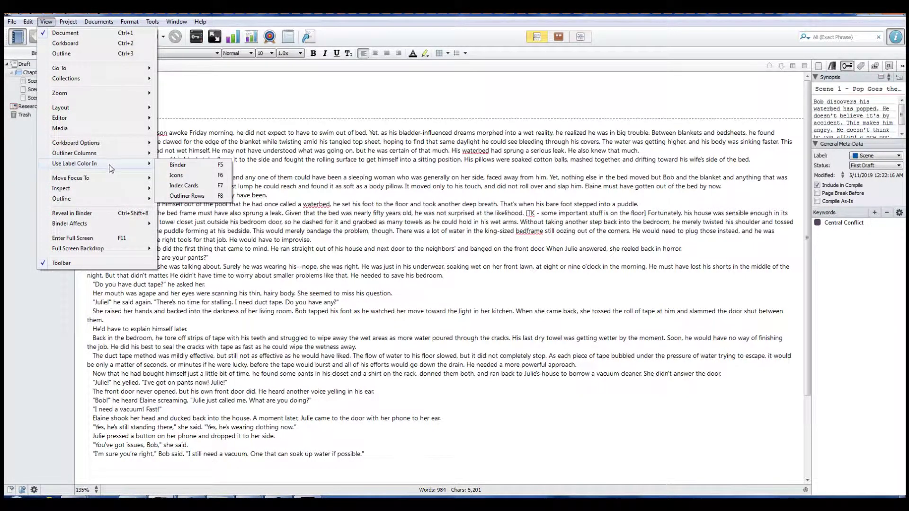
mouse_move(112, 182)
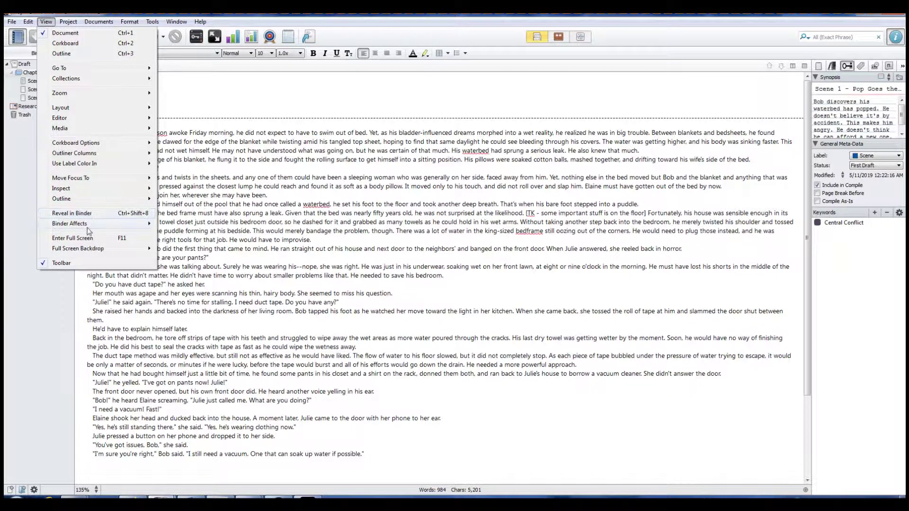
mouse_move(92, 225)
mouse_move(155, 22)
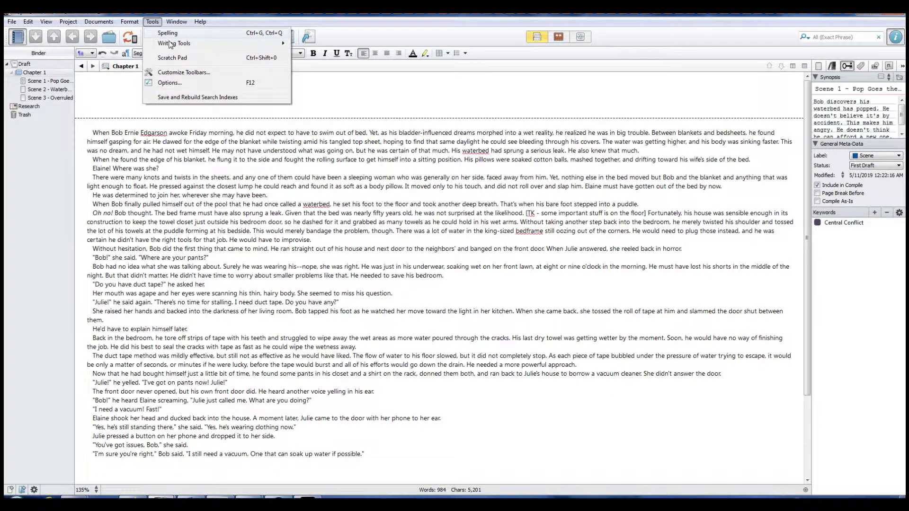
mouse_move(170, 45)
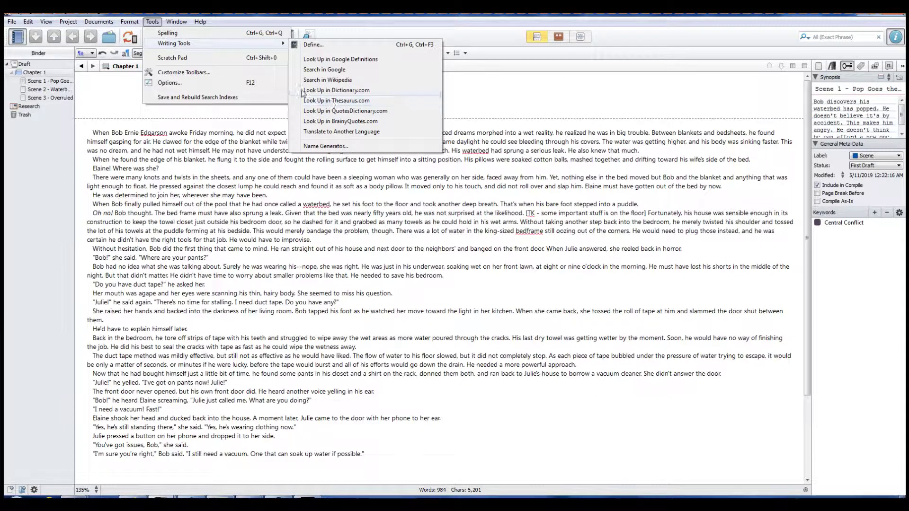
Step: Open the Scratch Pad from the Tools menu to a blank untitled note
left_click(171, 57)
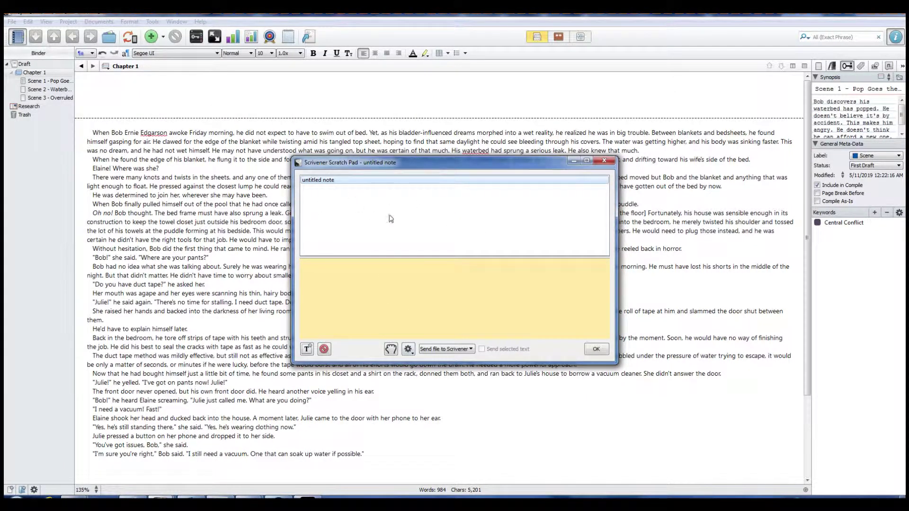
Step: Close the Scratch Pad and check the project statistics: 984 words, 5,201 characters
left_click(604, 161)
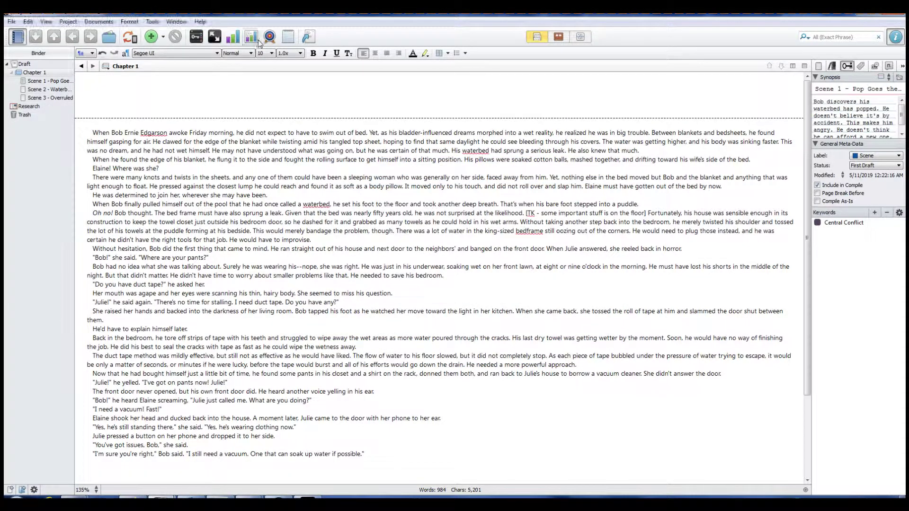
left_click(234, 37)
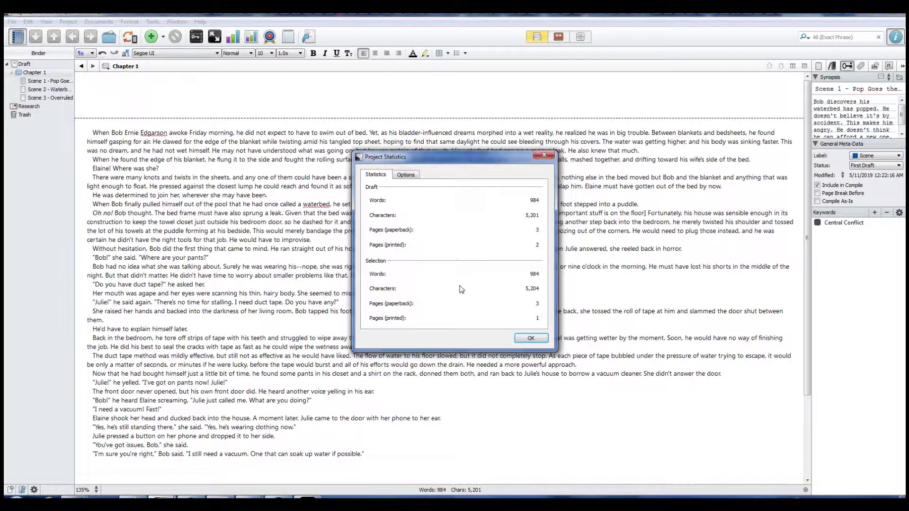
left_click(530, 337)
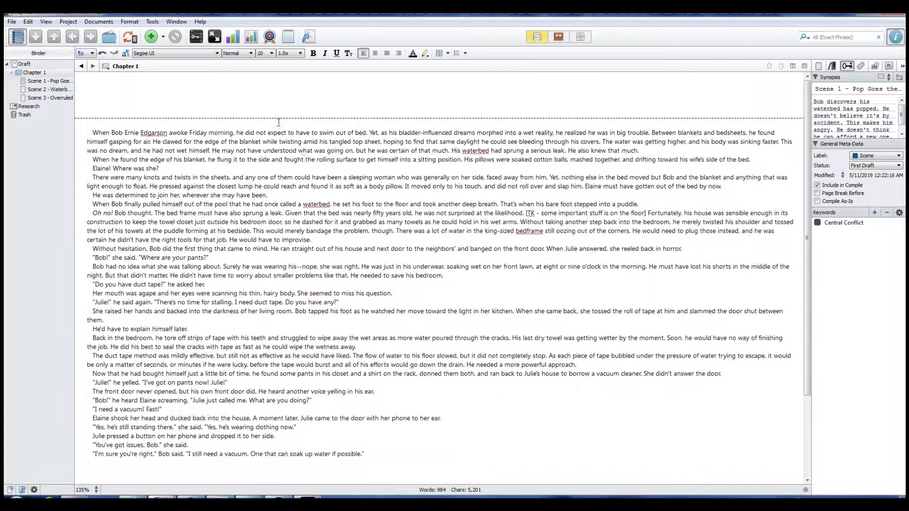
left_click(171, 23)
mouse_move(158, 27)
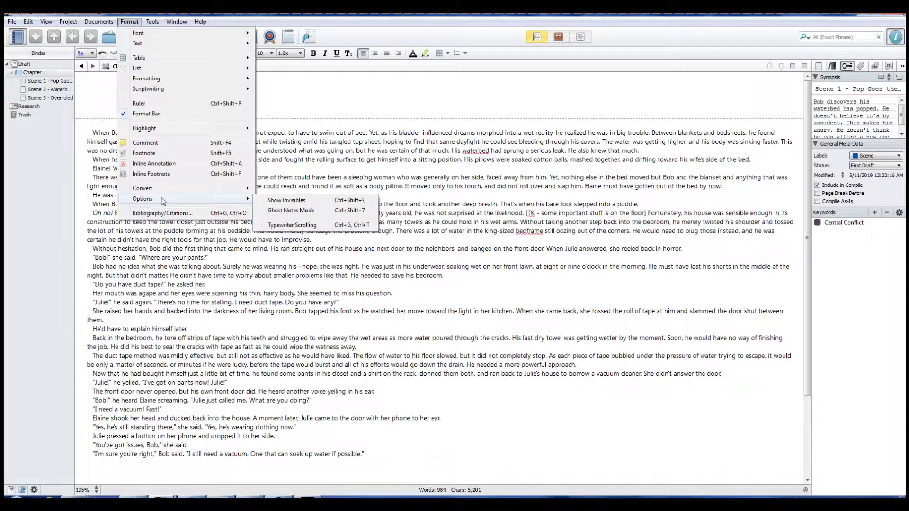
mouse_move(165, 191)
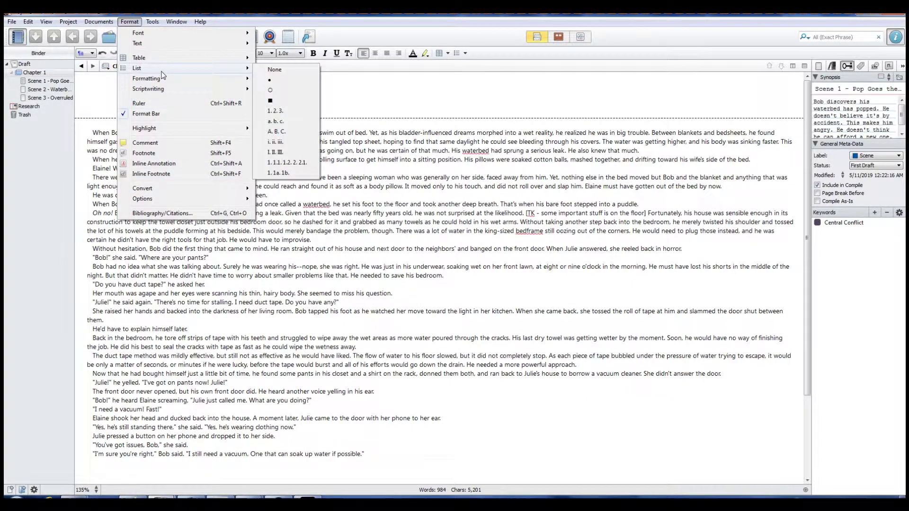
mouse_move(164, 79)
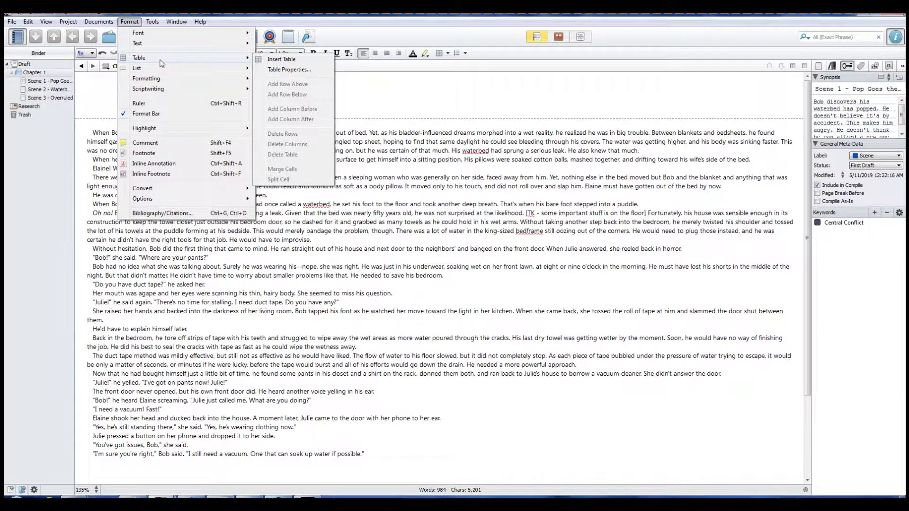
mouse_move(97, 22)
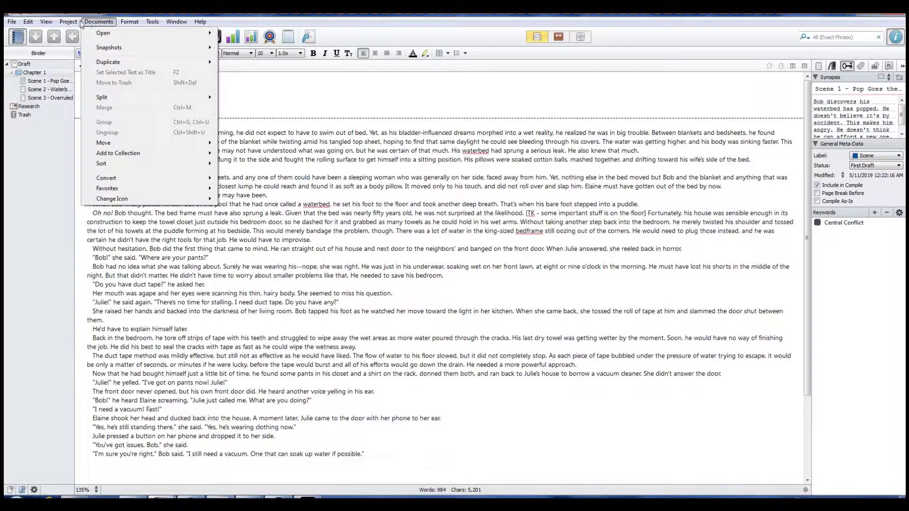
mouse_move(69, 22)
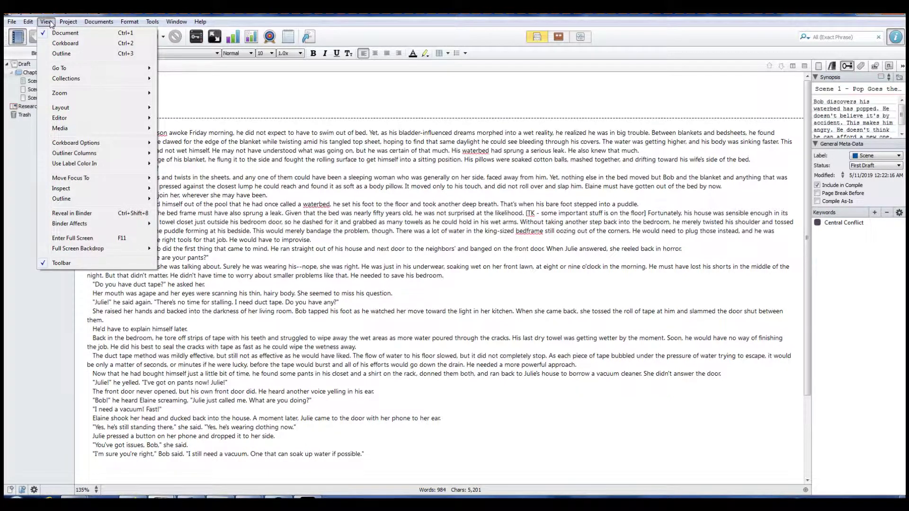
left_click(68, 21)
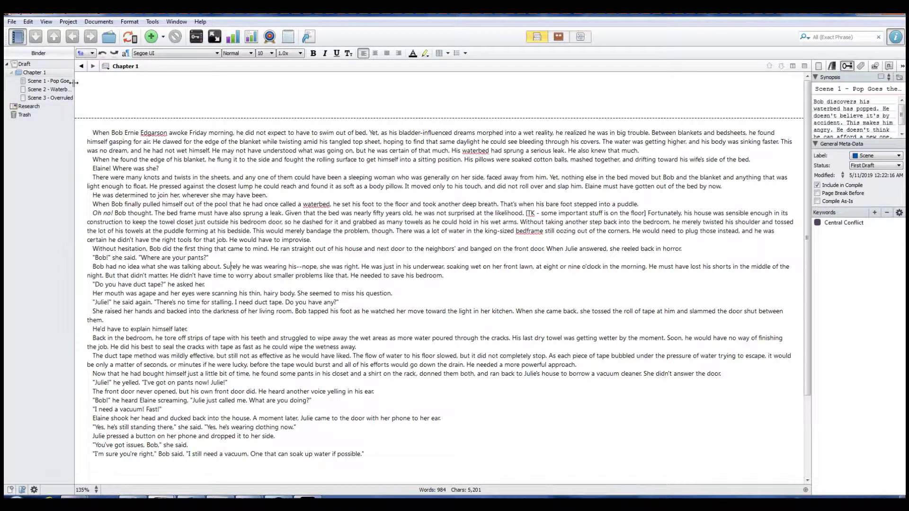